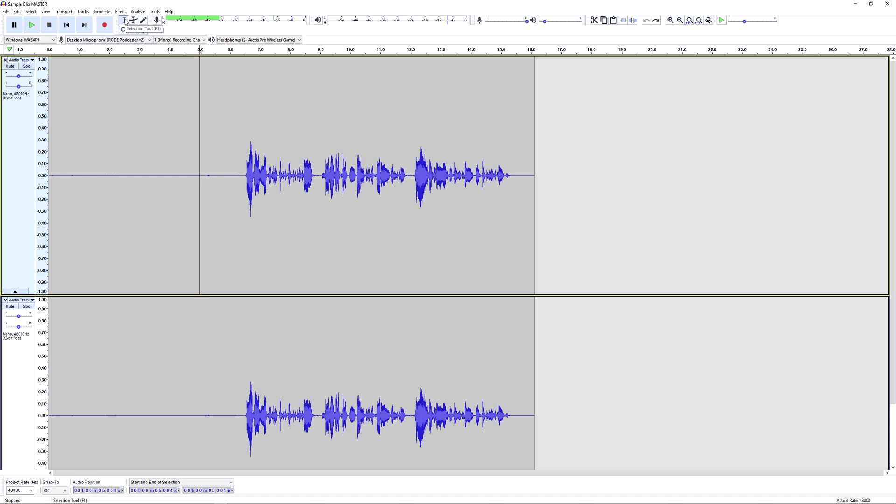
# Clear the time selection with the cursor near 5 s and switch to the Envelope Tool (F2).
pyautogui.hotkey('ctrl', 'z')
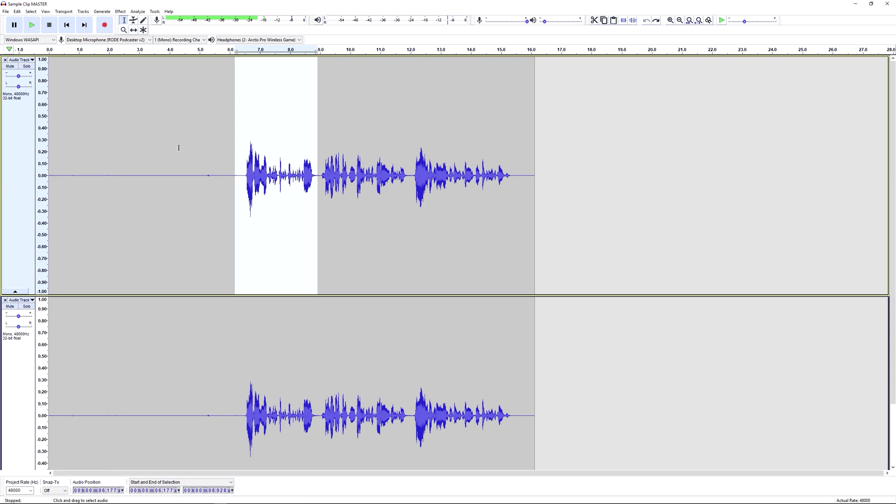
pyautogui.press('F2')
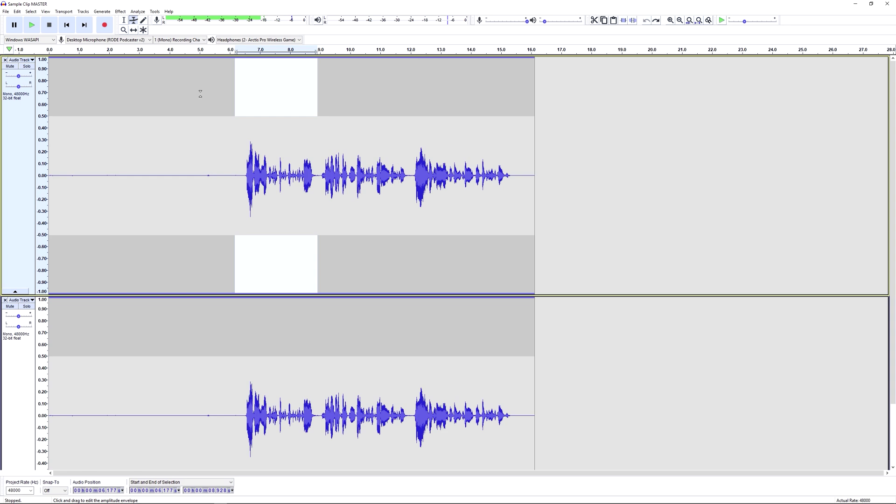
pyautogui.press('F1')
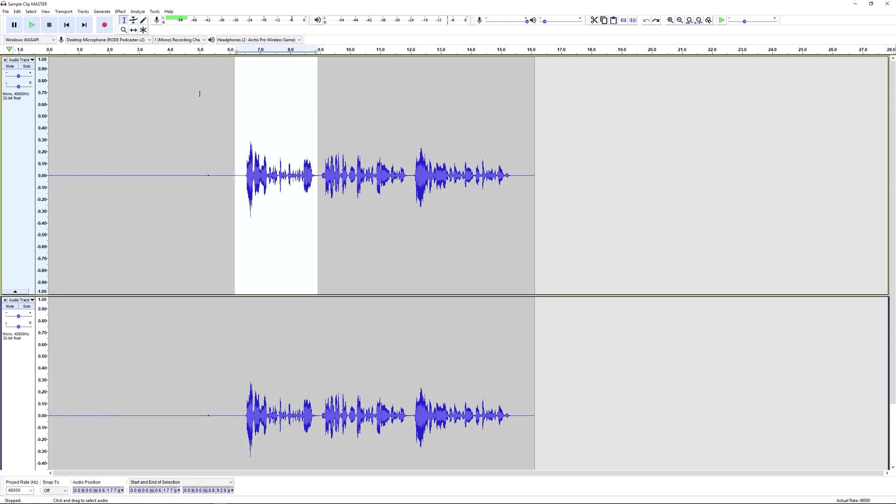
pyautogui.click(200, 94)
pyautogui.press('F2')
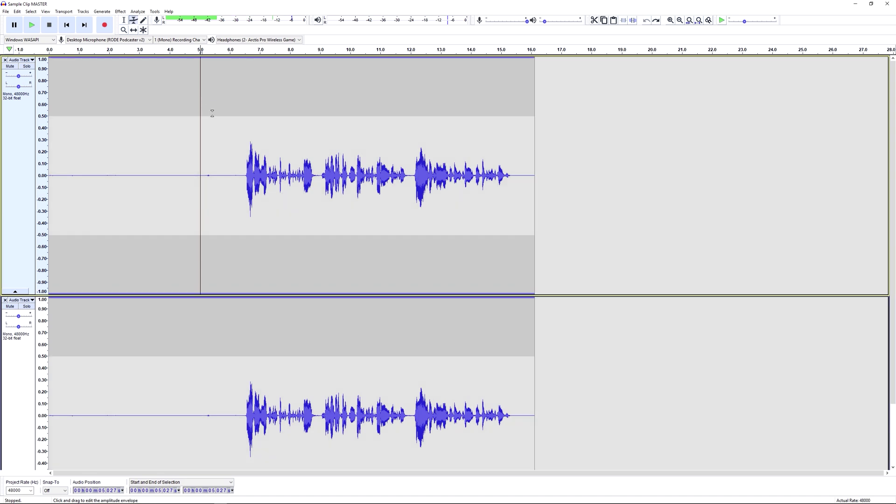
# Add envelope points on the top track at about 6.2, 8, 9.6, 11.1, 12.6 and 14 s.
pyautogui.click(236, 57)
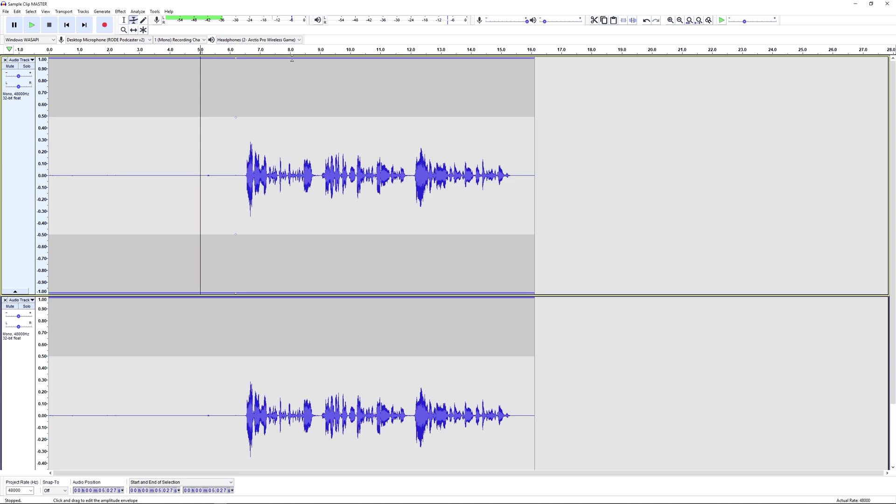
pyautogui.click(293, 58)
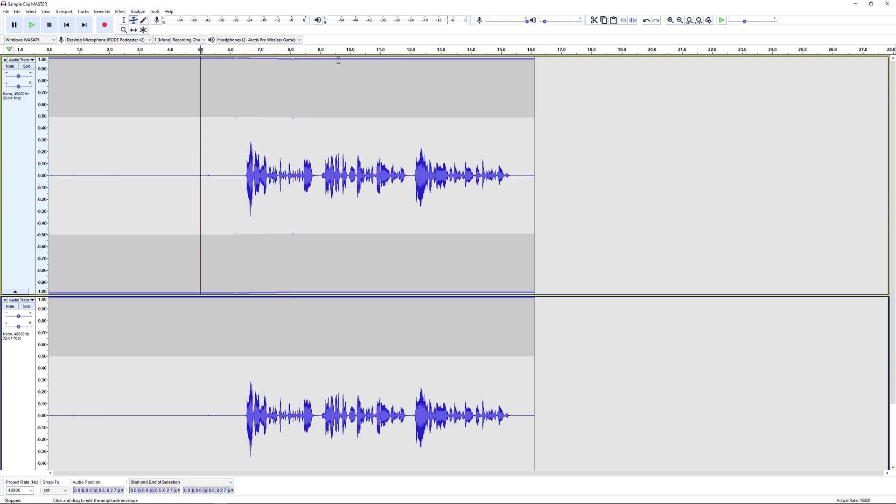
pyautogui.click(338, 60)
pyautogui.click(385, 60)
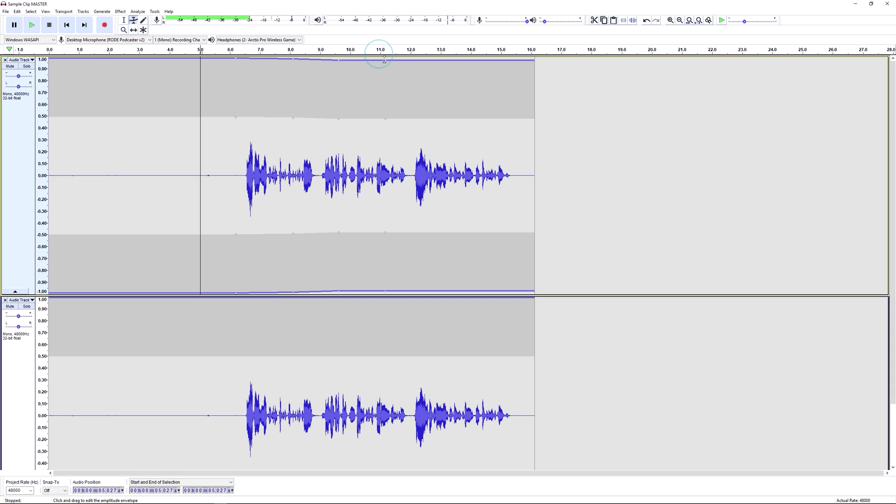
pyautogui.click(430, 60)
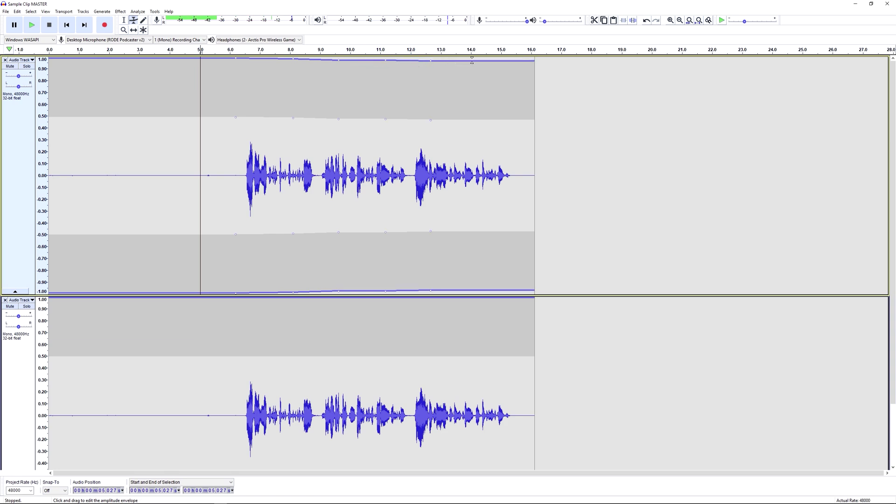
pyautogui.click(473, 60)
# Drag the 6.2, 9.6 and 11.1 s envelope points down, dropping the 11.1 s point near zero.
pyautogui.moveTo(237, 59); pyautogui.dragTo(279, 168)
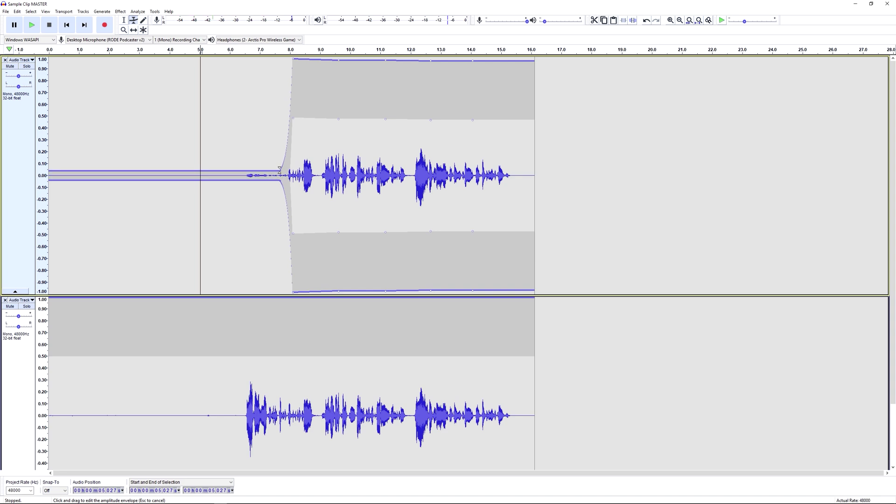
pyautogui.moveTo(338, 60); pyautogui.dragTo(421, 140)
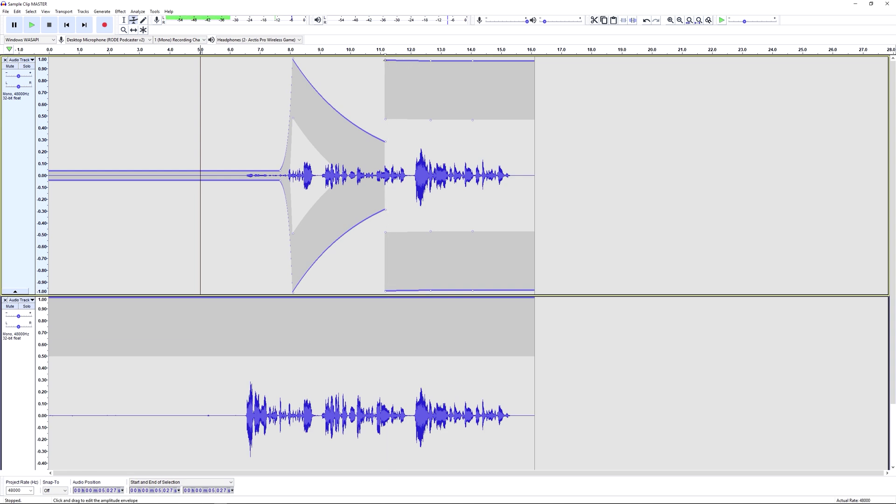
pyautogui.moveTo(385, 60); pyautogui.dragTo(402, 176)
# Play the envelope-shaped clip from about 5.9 s, then undo the upper track's envelope edits.
pyautogui.press('F1')
pyautogui.click(228, 173)
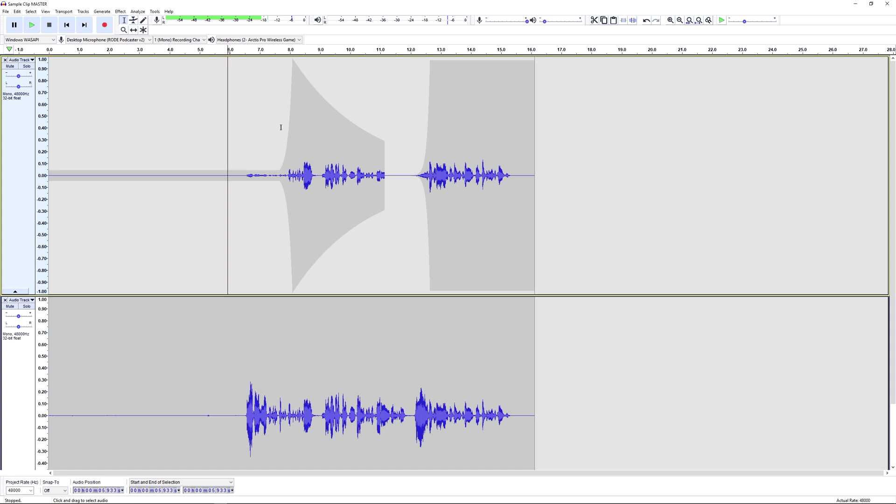
pyautogui.press('space')
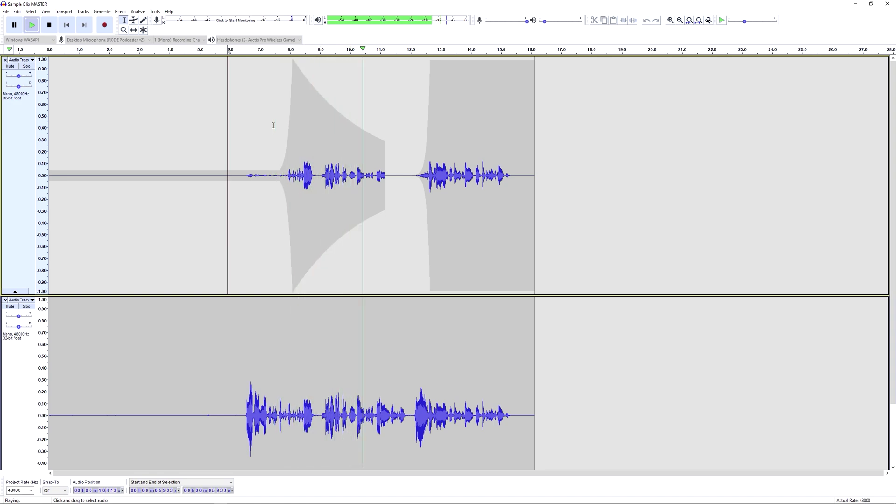
pyautogui.press('space')
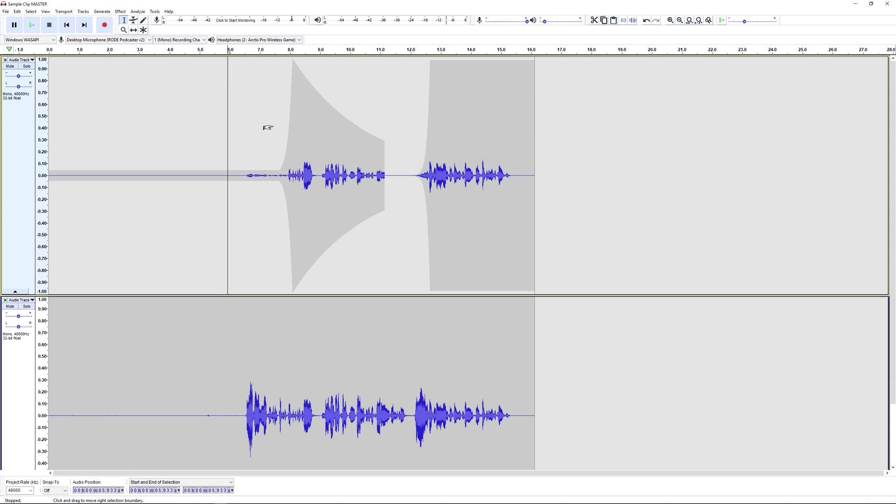
pyautogui.hotkey('ctrl', 'z')
pyautogui.hotkey('ctrl', 'z')
pyautogui.hotkey('ctrl', 'z')
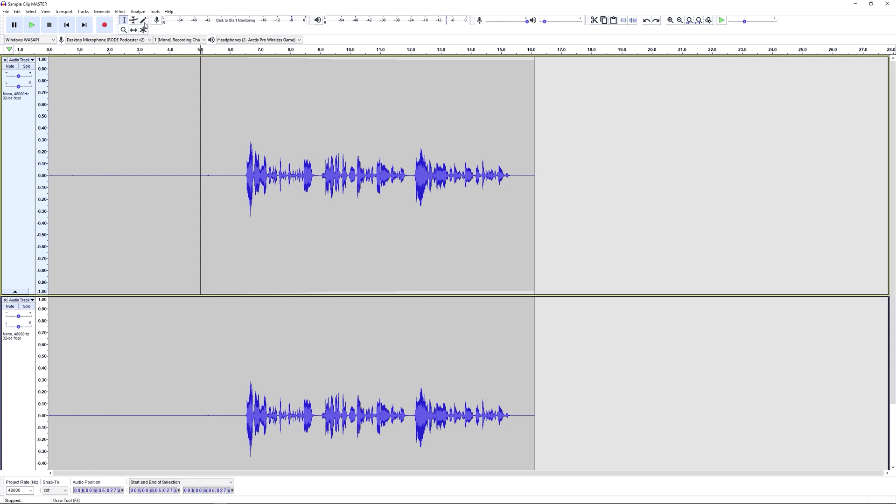
# Zoom in to individual samples around 6.690 s at the speech start and select the Draw Tool.
pyautogui.click(248, 125)
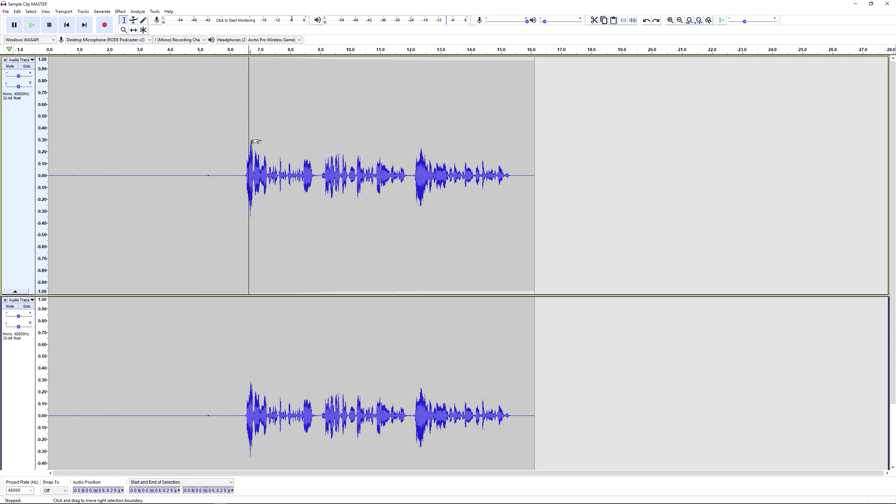
pyautogui.hotkey('ctrl', '1')
pyautogui.hotkey('ctrl', '1')
pyautogui.hotkey('ctrl', '1')
pyautogui.hotkey('ctrl', '1')
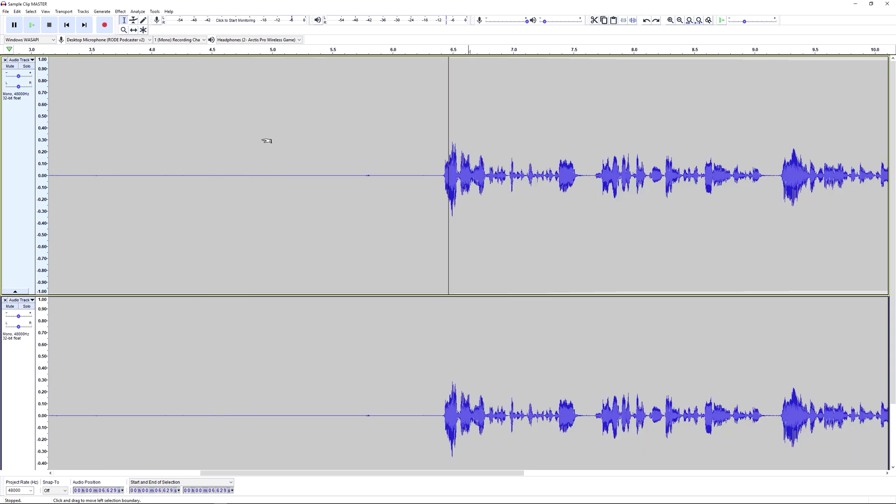
pyautogui.click(497, 136)
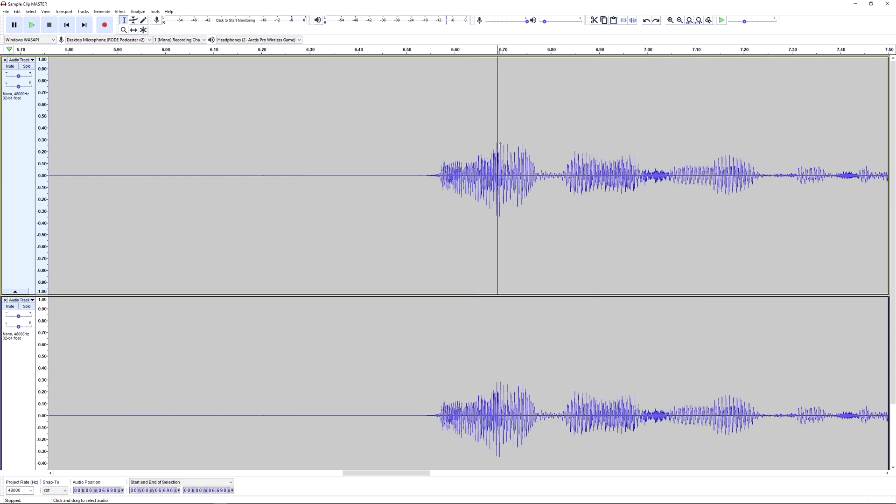
pyautogui.hotkey('ctrl', '1')
pyautogui.hotkey('ctrl', '1')
pyautogui.hotkey('ctrl', '1')
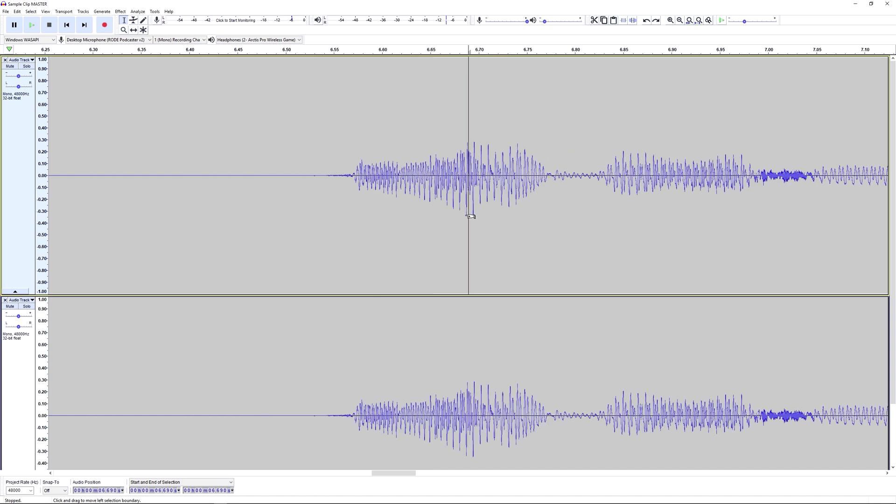
pyautogui.hotkey('ctrl', '1')
pyautogui.hotkey('ctrl', '1')
pyautogui.hotkey('ctrl', '1')
pyautogui.hotkey('ctrl', '1')
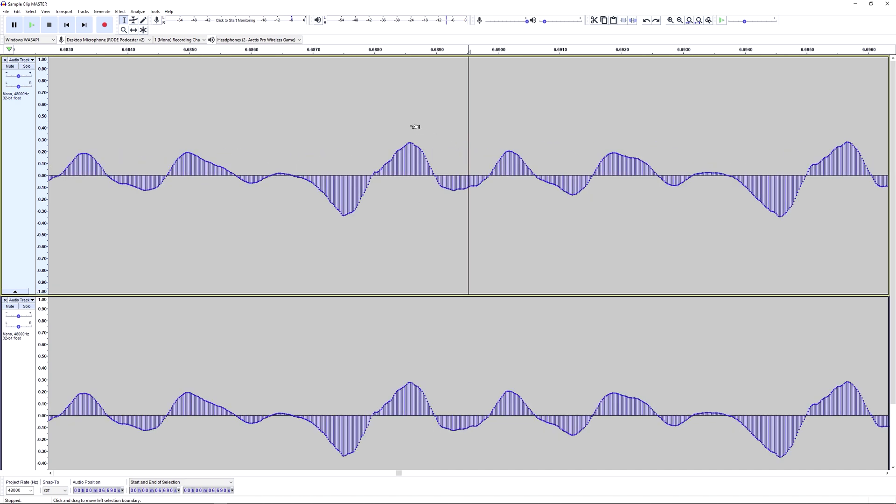
pyautogui.hotkey('ctrl', '1')
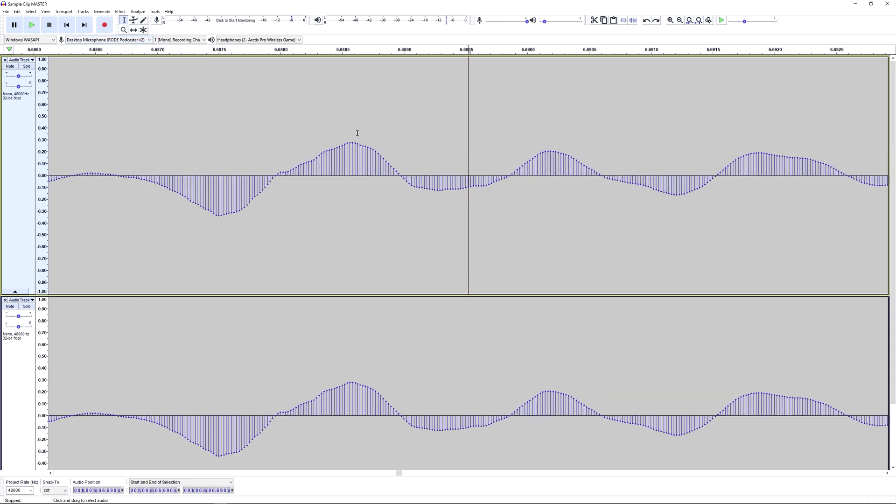
pyautogui.click(143, 21)
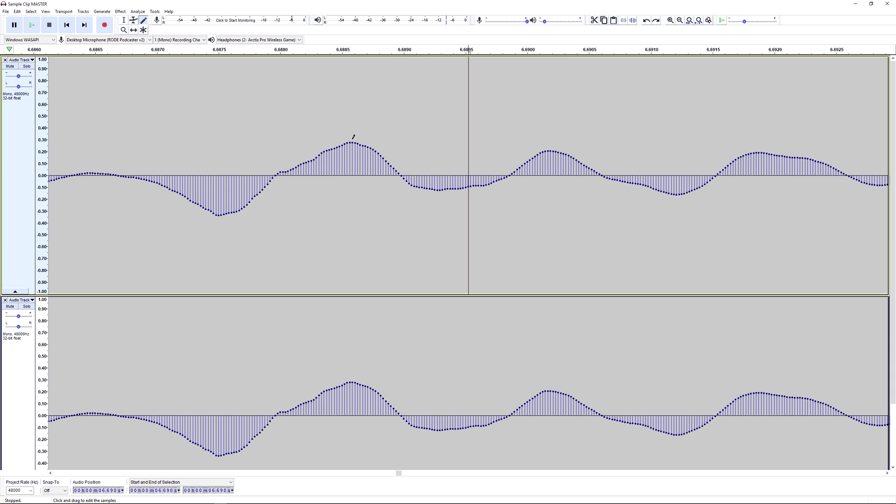
# Zoom in once more and spike two neighbouring samples near the 6.6885 s peak up to about 0.82.
pyautogui.hotkey('ctrl', '1')
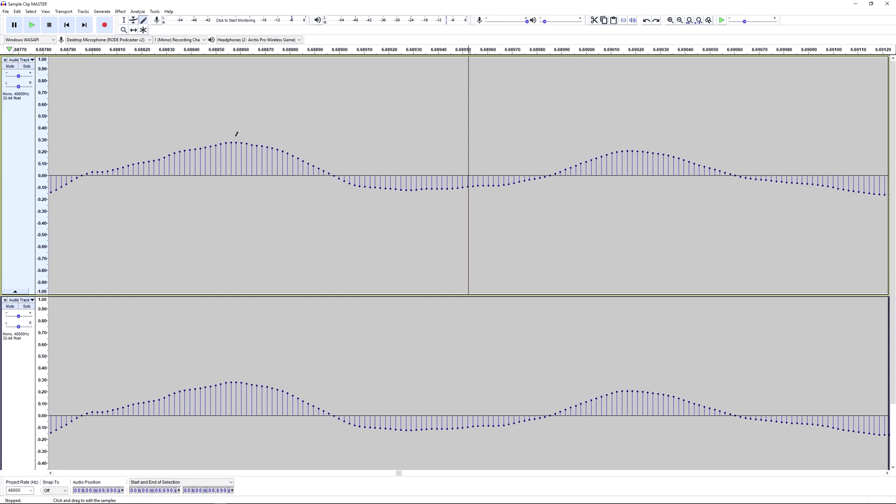
pyautogui.click(237, 109)
pyautogui.click(236, 77)
pyautogui.click(227, 78)
# Drag the spiked peak samples back down onto the waveform, undoing one stray adjustment.
pyautogui.moveTo(248, 135)
pyautogui.mouseDown()
pyautogui.moveTo(248, 100)
pyautogui.moveTo(247, 113)
pyautogui.mouseUp()
pyautogui.hotkey('ctrl', 'z')
pyautogui.moveTo(248, 91)
pyautogui.mouseDown()
pyautogui.moveTo(246, 83)
pyautogui.moveTo(248, 102)
pyautogui.moveTo(250, 78)
pyautogui.mouseUp()
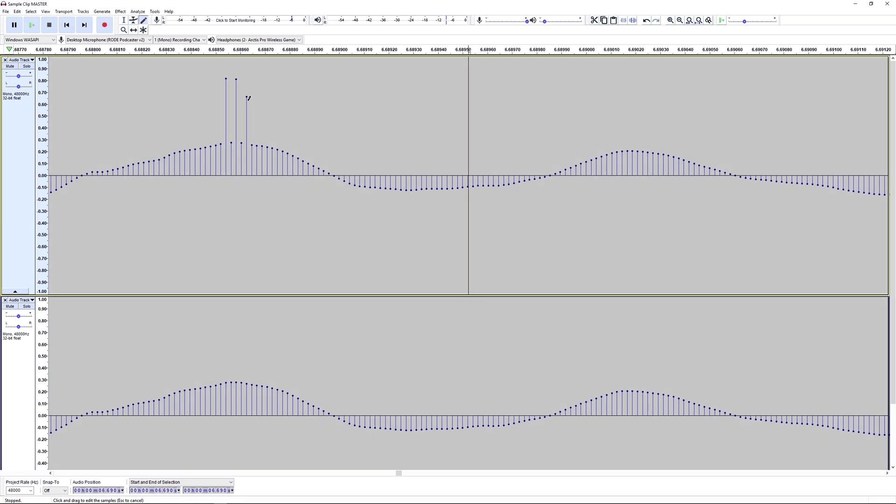
pyautogui.moveTo(248, 79)
pyautogui.mouseDown()
pyautogui.moveTo(250, 111)
pyautogui.moveTo(254, 78)
pyautogui.mouseUp()
pyautogui.moveTo(250, 75); pyautogui.dragTo(250, 63)
pyautogui.moveTo(247, 63); pyautogui.dragTo(250, 142)
pyautogui.moveTo(236, 79); pyautogui.dragTo(237, 142)
pyautogui.moveTo(227, 76); pyautogui.dragTo(227, 140)
# Ctrl+click along the first peak, its falling slope and its rising slope to smooth the samples.
pyautogui.keyDown('alt'); pyautogui.click(229, 131); pyautogui.keyUp('alt')
pyautogui.keyDown('alt'); pyautogui.click(229, 129); pyautogui.keyUp('alt')
pyautogui.keyDown('alt'); pyautogui.click(236, 128); pyautogui.keyUp('alt')
pyautogui.keyDown('alt'); pyautogui.click(253, 128); pyautogui.keyUp('alt')
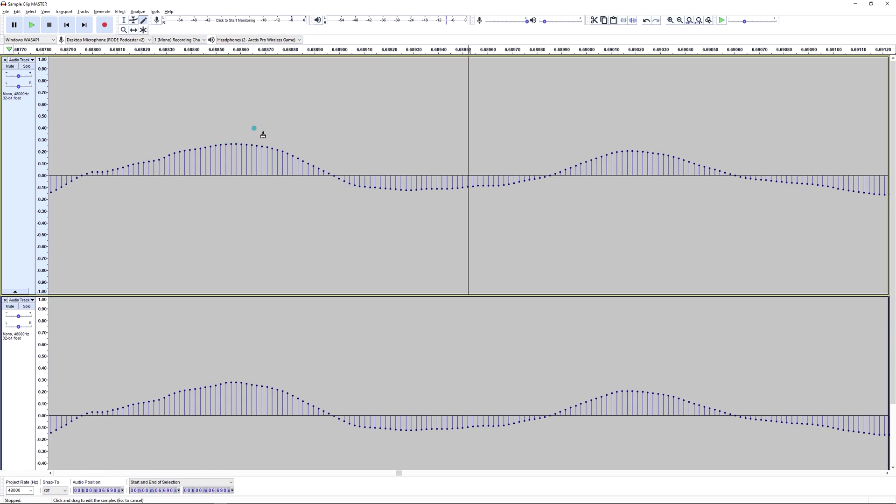
pyautogui.keyDown('alt'); pyautogui.click(308, 154); pyautogui.keyUp('alt')
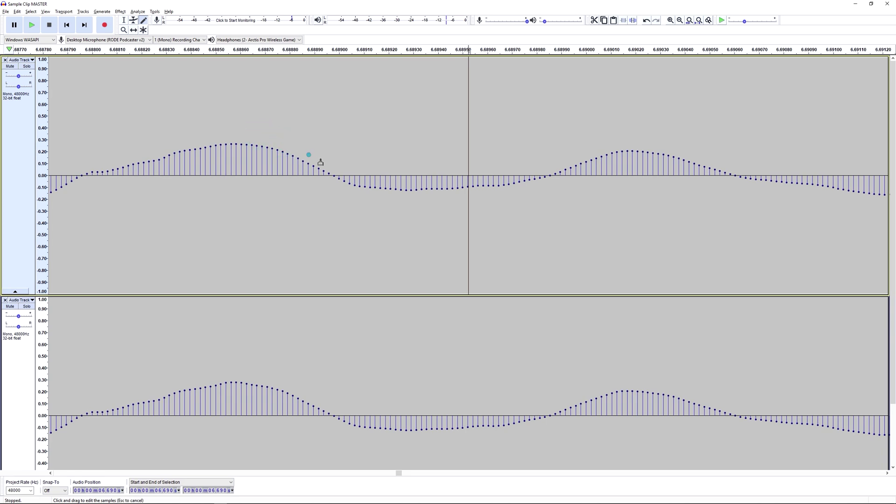
pyautogui.keyDown('alt'); pyautogui.click(225, 129); pyautogui.keyUp('alt')
pyautogui.keyDown('alt'); pyautogui.click(194, 140); pyautogui.keyUp('alt')
pyautogui.keyDown('alt'); pyautogui.click(159, 144); pyautogui.keyUp('alt')
pyautogui.keyDown('alt'); pyautogui.click(142, 151); pyautogui.keyUp('alt')
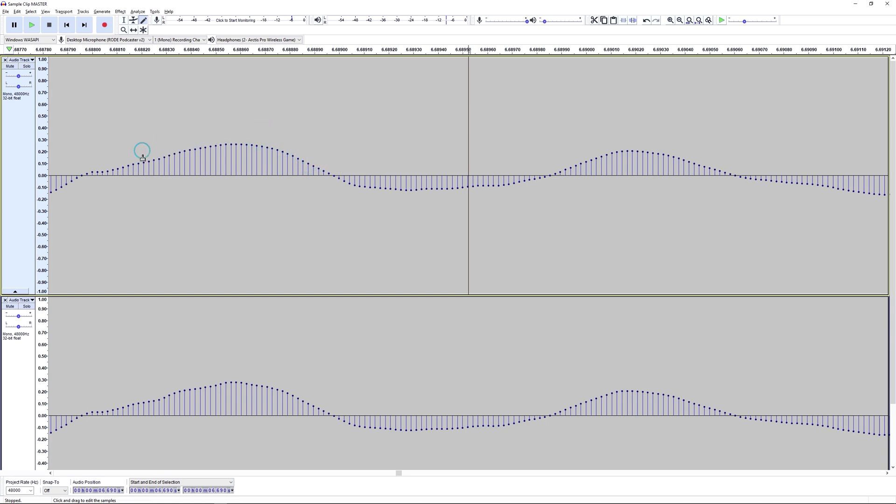
pyautogui.keyDown('alt'); pyautogui.click(108, 155); pyautogui.keyUp('alt')
pyautogui.keyDown('alt'); pyautogui.click(89, 163); pyautogui.keyUp('alt')
pyautogui.keyDown('alt'); pyautogui.click(78, 164); pyautogui.keyUp('alt')
# Smooth the samples around the first peak and its rise once more.
pyautogui.keyDown('alt'); pyautogui.click(220, 134); pyautogui.keyUp('alt')
pyautogui.keyDown('alt'); pyautogui.click(228, 135); pyautogui.keyUp('alt')
pyautogui.keyDown('alt'); pyautogui.click(223, 139); pyautogui.keyUp('alt')
pyautogui.keyDown('alt'); pyautogui.click(195, 141); pyautogui.keyUp('alt')
pyautogui.keyDown('alt'); pyautogui.click(140, 144); pyautogui.keyUp('alt')
# With the Zoom tool (F4), zoom out from sample level until the whole 16-second clip fits.
pyautogui.press('F4')
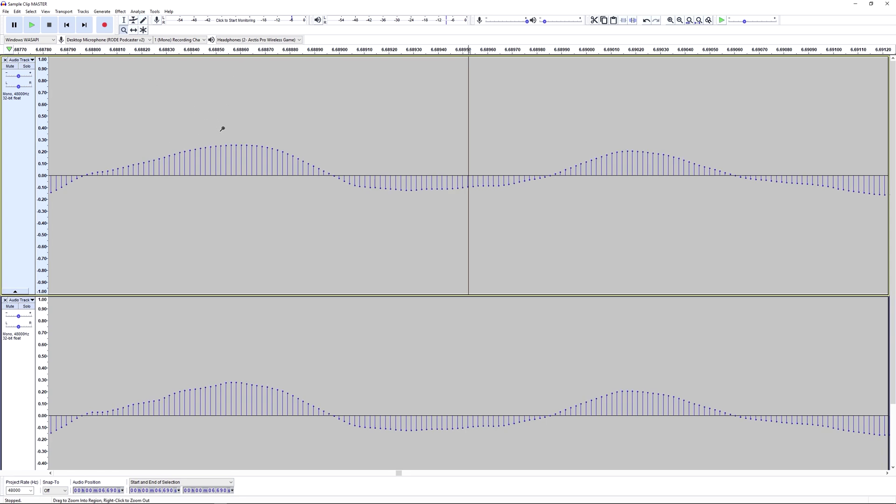
pyautogui.click(201, 126)
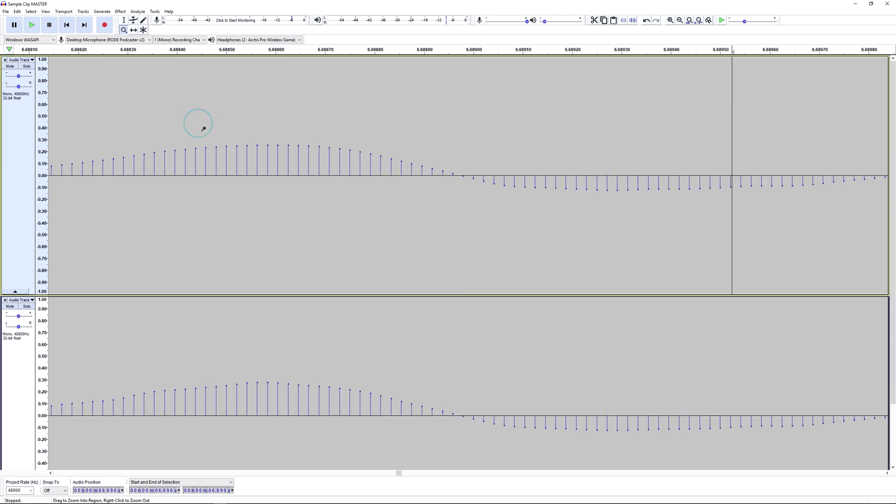
pyautogui.click(202, 122)
pyautogui.rightClick(201, 116)
pyautogui.rightClick(200, 111)
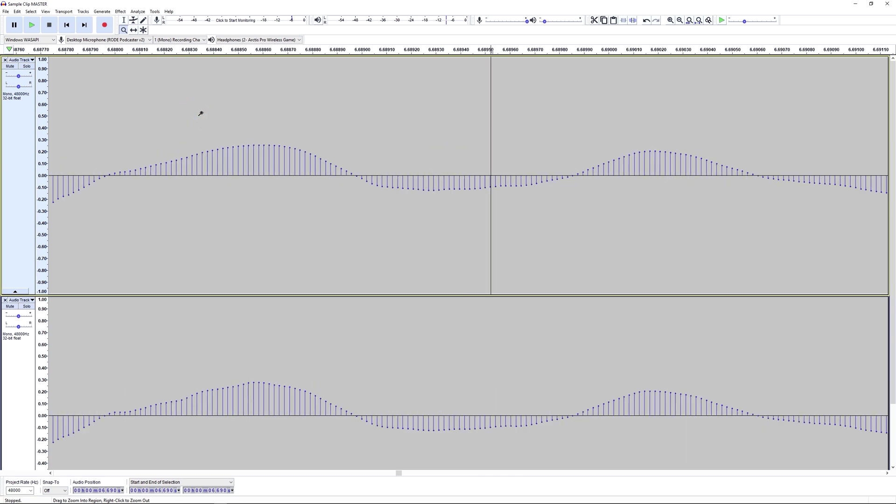
pyautogui.rightClick(197, 111)
pyautogui.rightClick(201, 112)
pyautogui.rightClick(200, 113)
pyautogui.rightClick(201, 113)
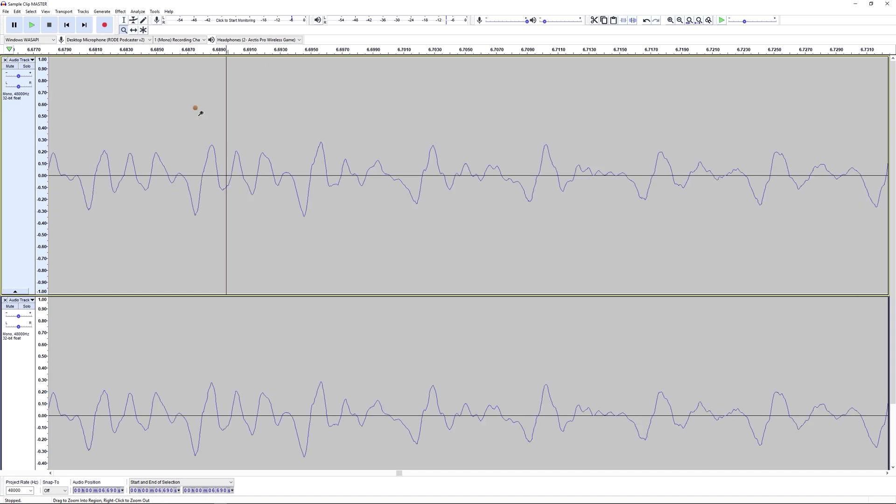
pyautogui.rightClick(200, 113)
pyautogui.rightClick(200, 114)
pyautogui.rightClick(201, 113)
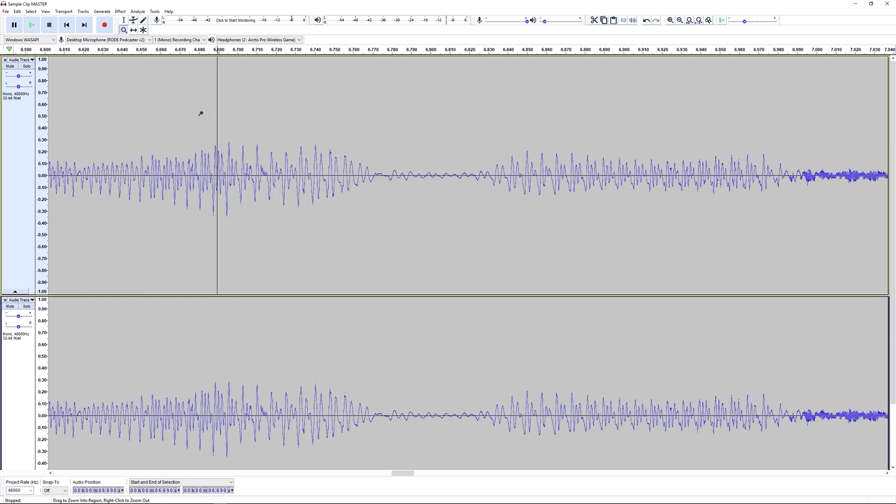
pyautogui.rightClick(200, 114)
pyautogui.rightClick(201, 113)
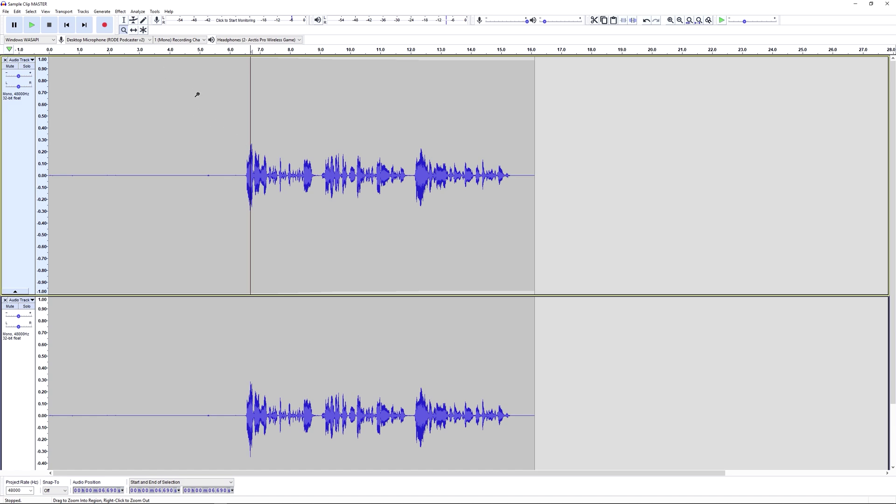
# Using the Time Shift tool (F5), slide the top and bottom clips along the timeline.
pyautogui.press('F5')
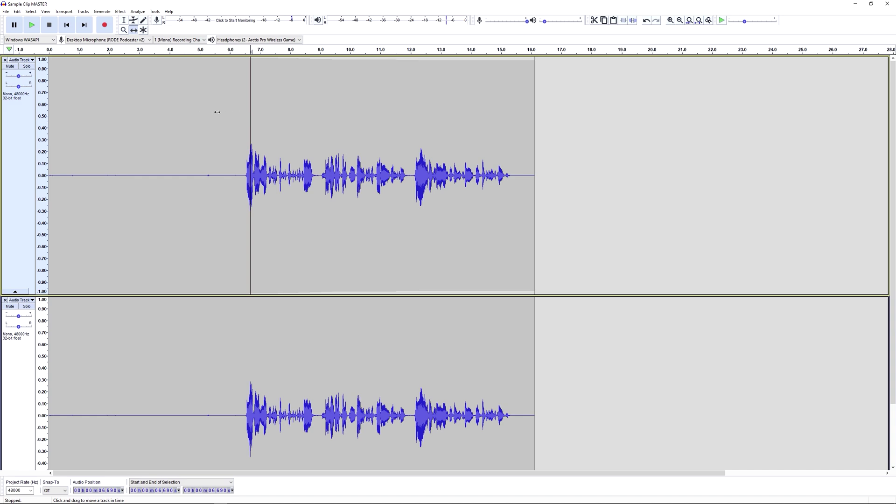
pyautogui.moveTo(216, 112); pyautogui.dragTo(387, 114)
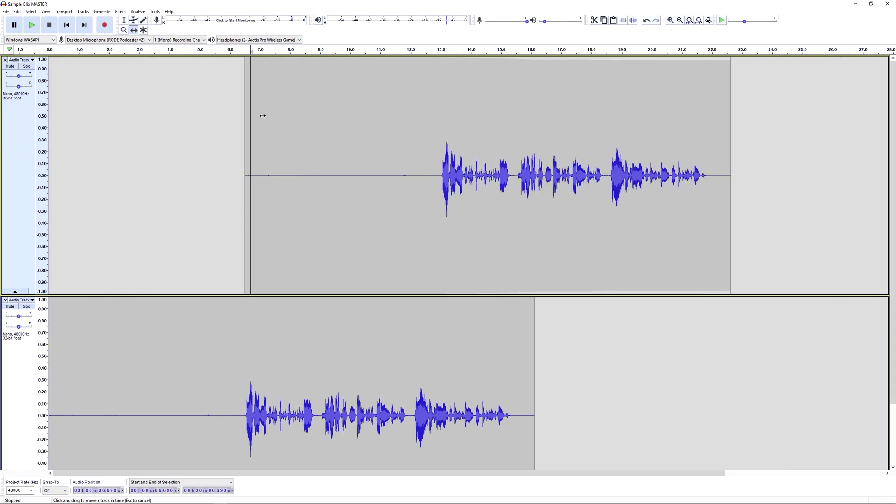
pyautogui.moveTo(263, 115); pyautogui.dragTo(217, 130)
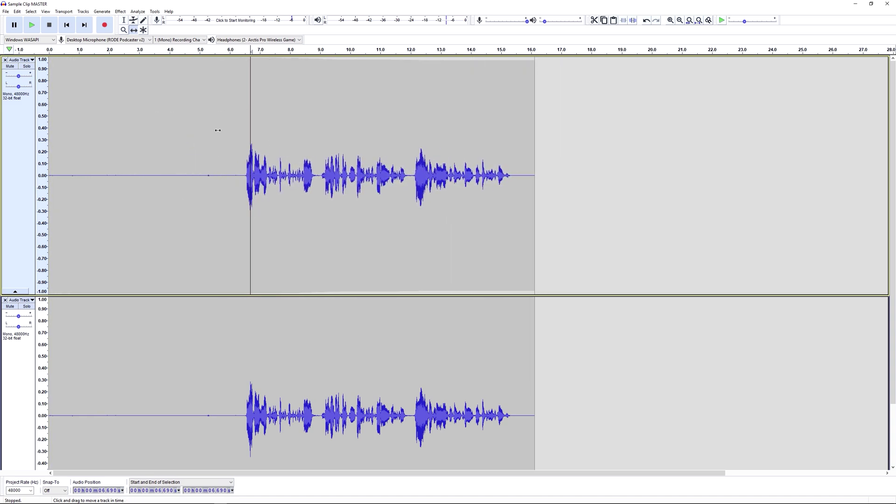
pyautogui.moveTo(150, 336); pyautogui.dragTo(663, 324)
# Move the bottom clip up into the top track, then back down into alignment.
pyautogui.moveTo(666, 254); pyautogui.dragTo(642, 188)
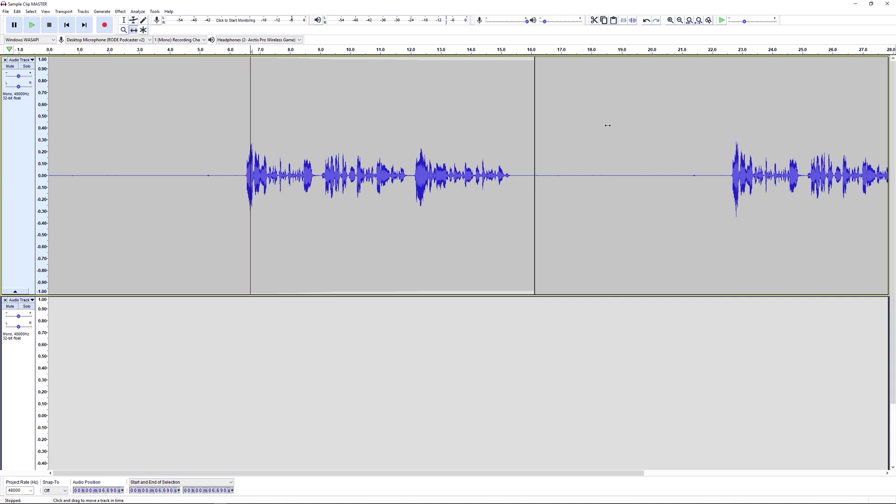
pyautogui.moveTo(608, 125); pyautogui.dragTo(412, 388)
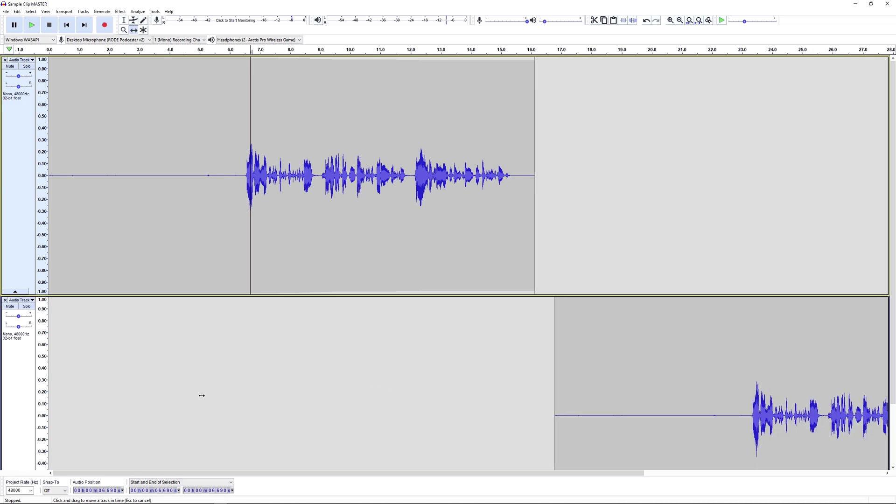
pyautogui.moveTo(201, 395); pyautogui.dragTo(122, 382)
pyautogui.scroll(-3, 122, 382)
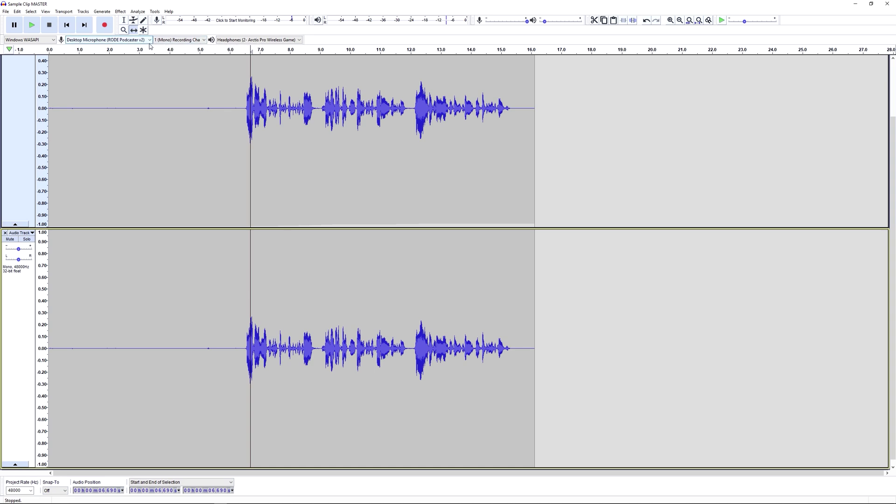
# With the Multi-Tool (F6), pull the top track's envelope before 6.2 s down to about 0.9.
pyautogui.press('F6')
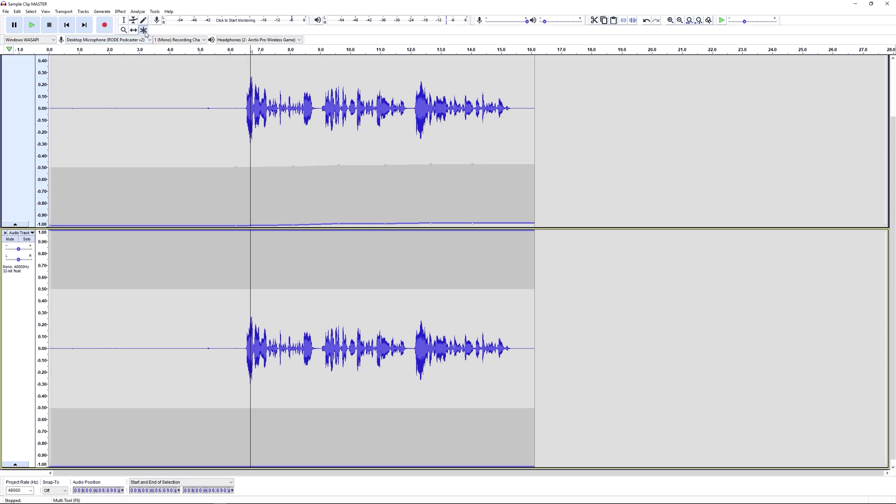
pyautogui.click(186, 85)
pyautogui.scroll(2, 210, 88)
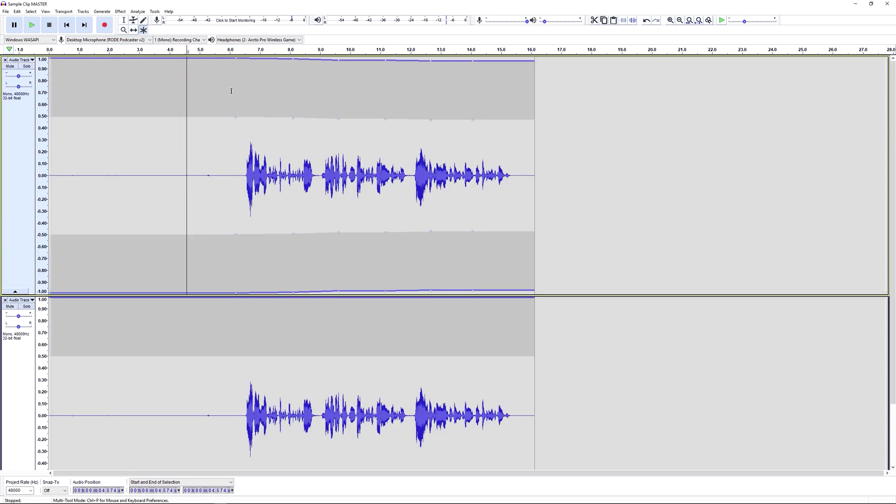
pyautogui.click(226, 138)
pyautogui.click(164, 140)
pyautogui.click(108, 143)
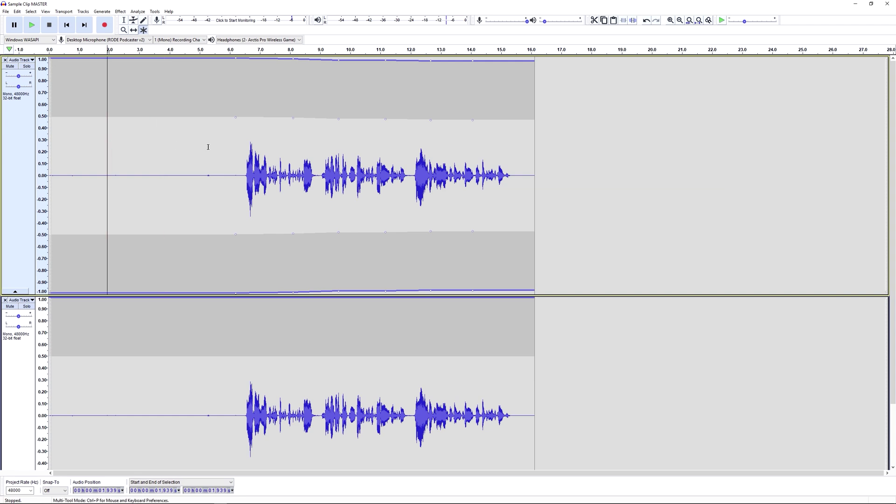
pyautogui.click(209, 145)
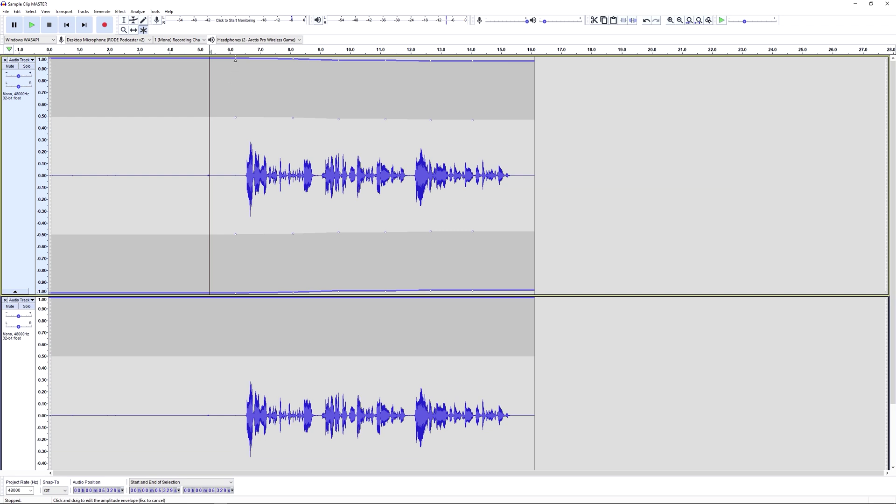
pyautogui.moveTo(235, 59)
pyautogui.mouseDown()
pyautogui.moveTo(236, 92)
pyautogui.moveTo(239, 68)
pyautogui.mouseUp()
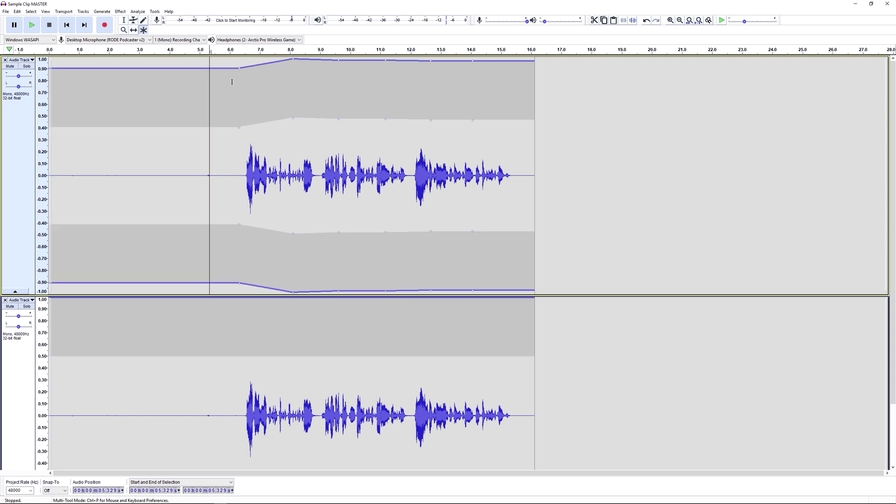
pyautogui.click(251, 157)
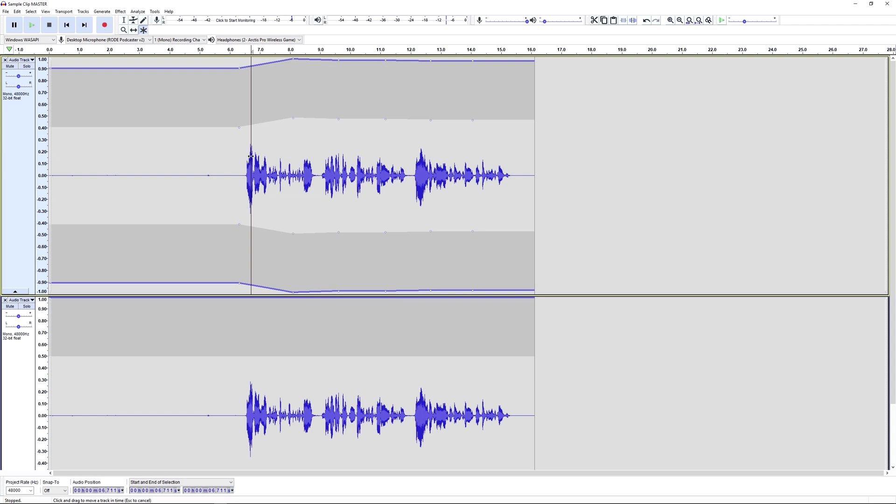
pyautogui.hotkey('ctrl', '1')
pyautogui.hotkey('ctrl', '1')
pyautogui.hotkey('ctrl', '1')
pyautogui.hotkey('ctrl', '1')
pyautogui.hotkey('ctrl', '1')
pyautogui.hotkey('ctrl', '1')
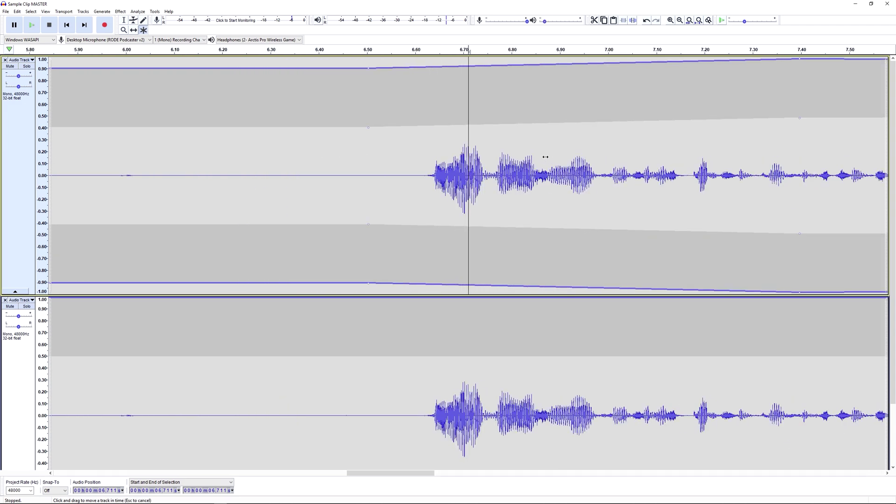
pyautogui.hotkey('ctrl', '1')
pyautogui.hotkey('ctrl', '1')
pyautogui.hotkey('ctrl', '1')
pyautogui.hotkey('ctrl', '1')
pyautogui.hotkey('ctrl', '1')
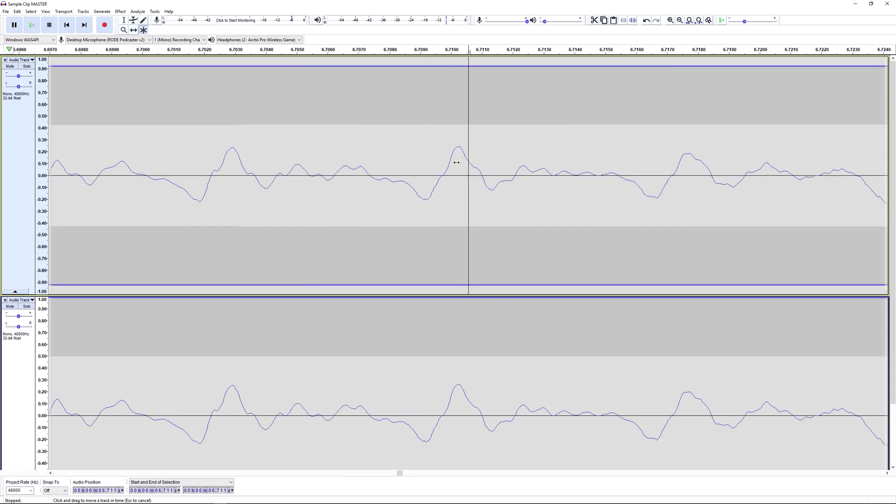
pyautogui.hotkey('ctrl', '1')
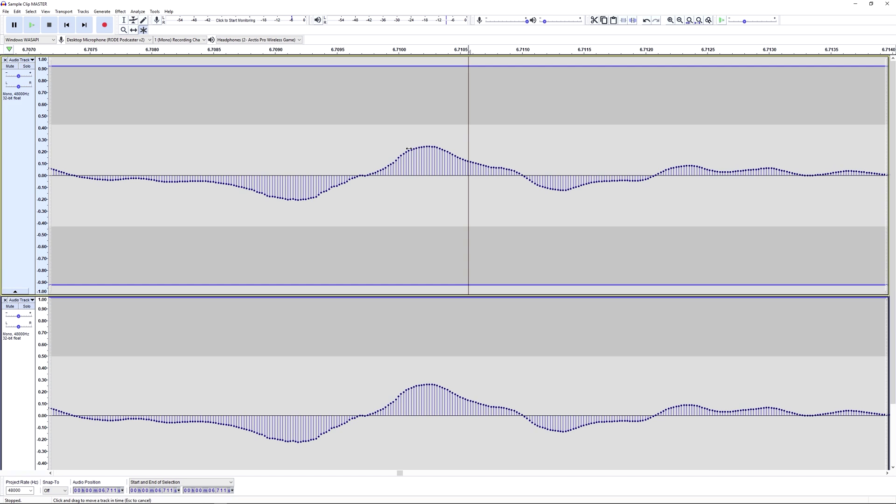
pyautogui.hotkey('ctrl', '2')
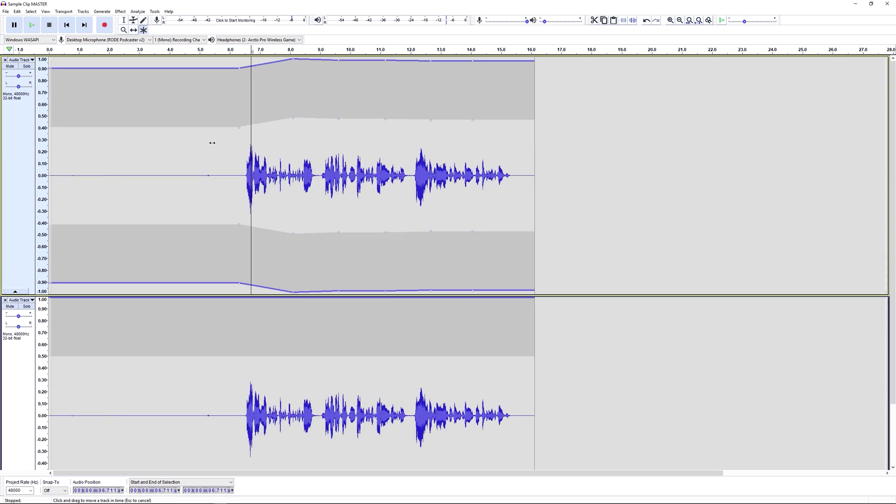
pyautogui.moveTo(217, 142)
pyautogui.mouseDown()
pyautogui.moveTo(335, 143)
pyautogui.moveTo(213, 150)
pyautogui.mouseUp()
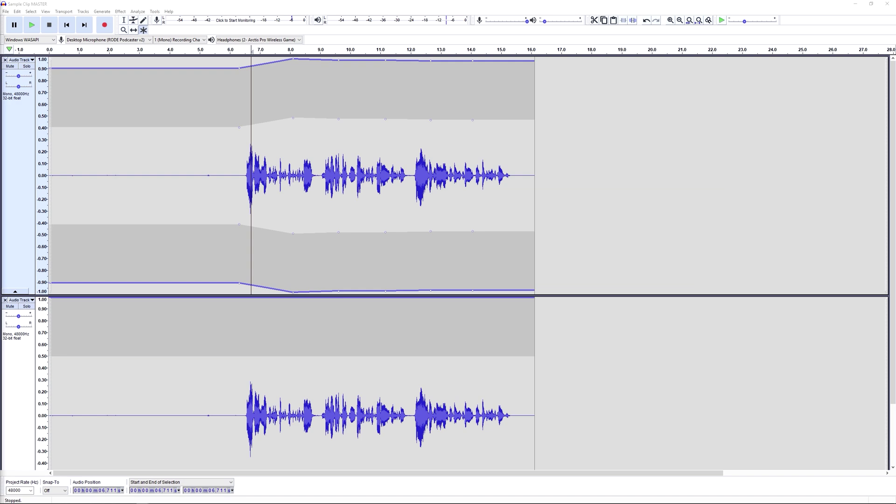
# Select all, switch to the Selection Tool (F1), and drag across 4.992–5.538 s on the top track.
pyautogui.click(274, 10)
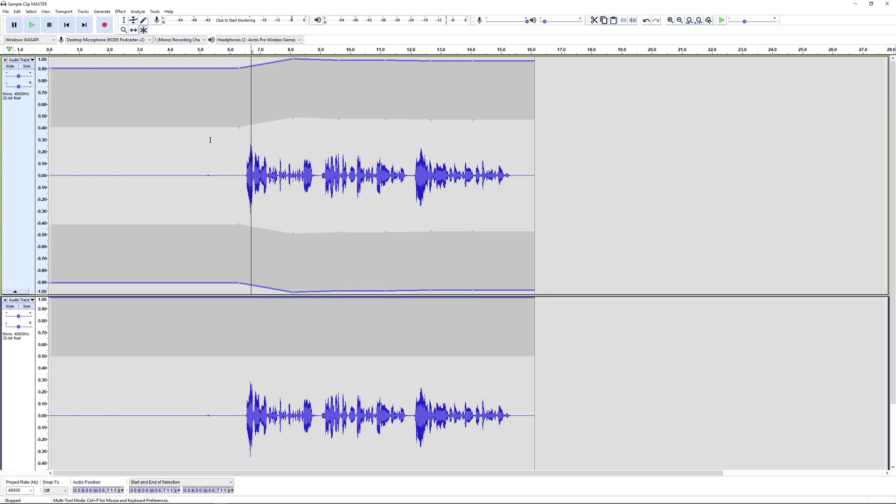
pyautogui.hotkey('ctrl', 'a')
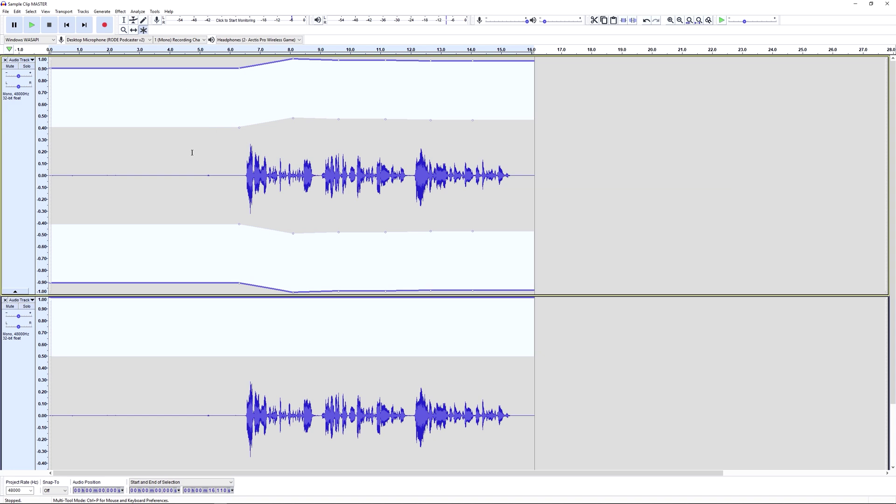
pyautogui.press('F1')
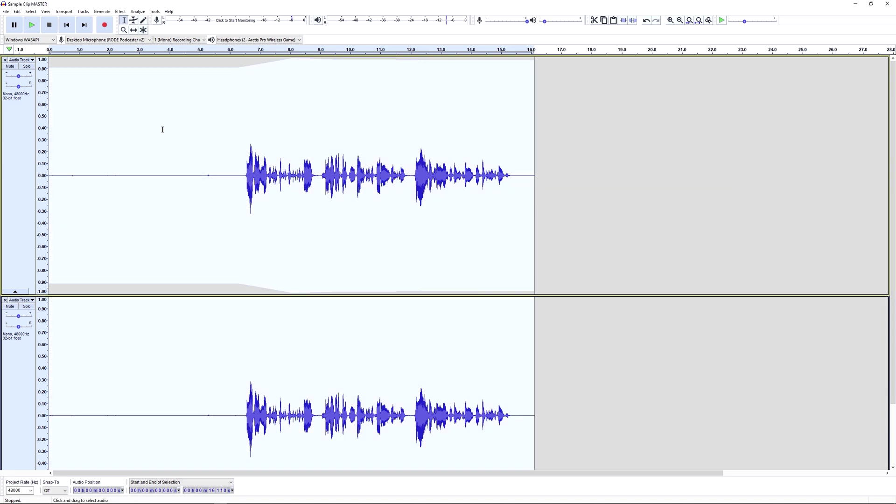
pyautogui.moveTo(163, 129); pyautogui.dragTo(215, 175)
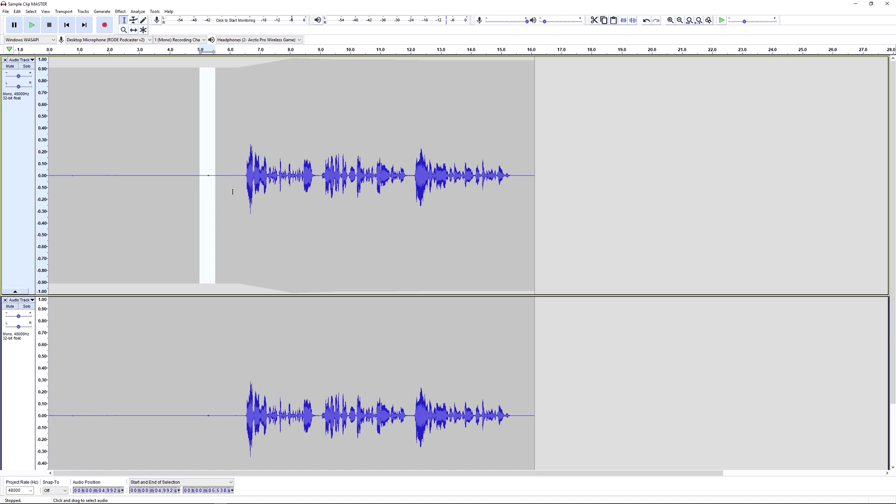
# Delete the 4.992–5.538 s span, restore it, then apply Silence Audio to it instead.
pyautogui.press('Delete')
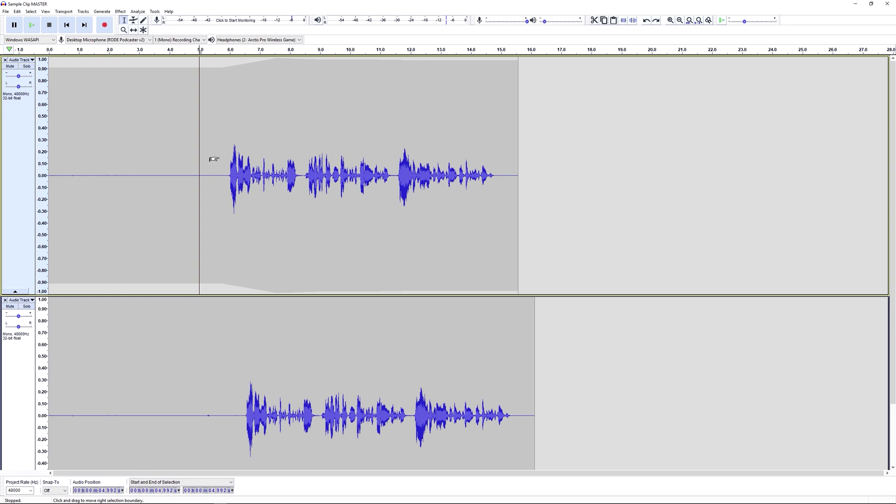
pyautogui.hotkey('ctrl', 'v')
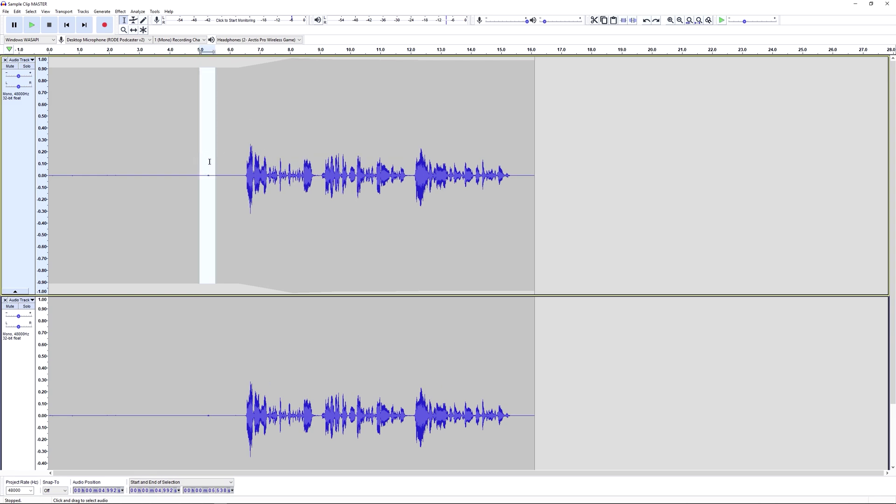
pyautogui.click(633, 20)
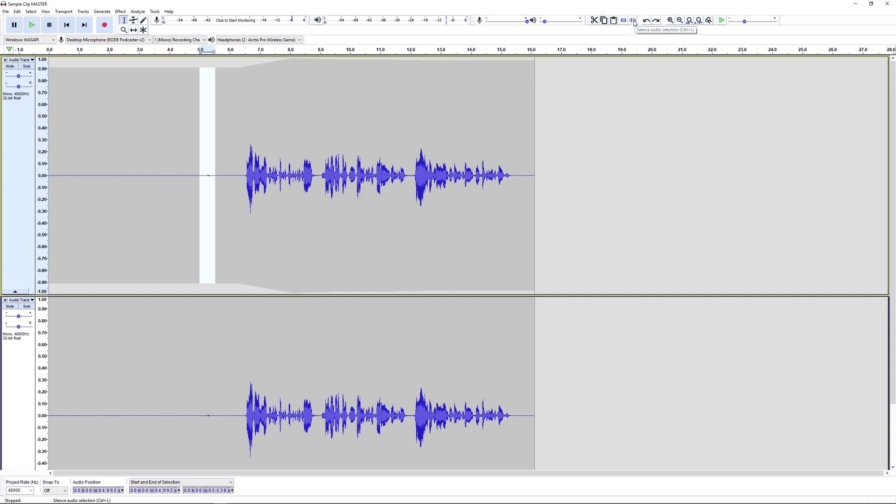
pyautogui.click(633, 20)
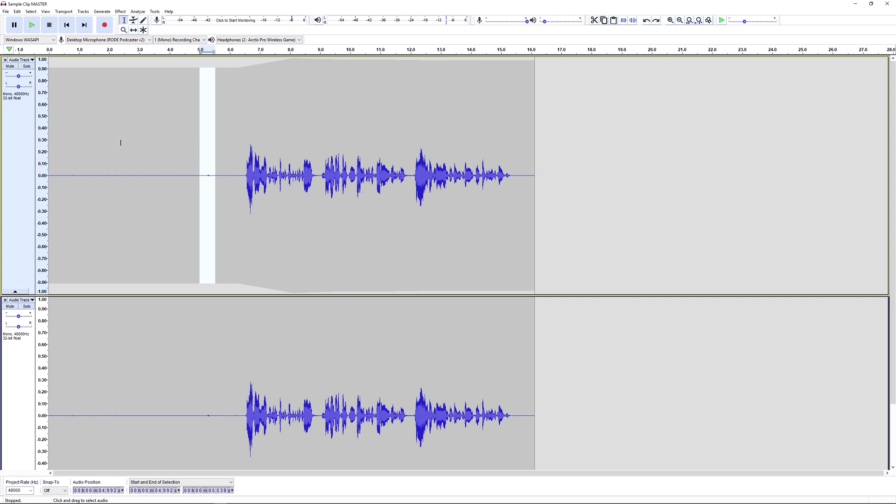
# Replace the 1.834–4.214 s selection in the top track with generated silence.
pyautogui.moveTo(104, 148); pyautogui.dragTo(175, 151)
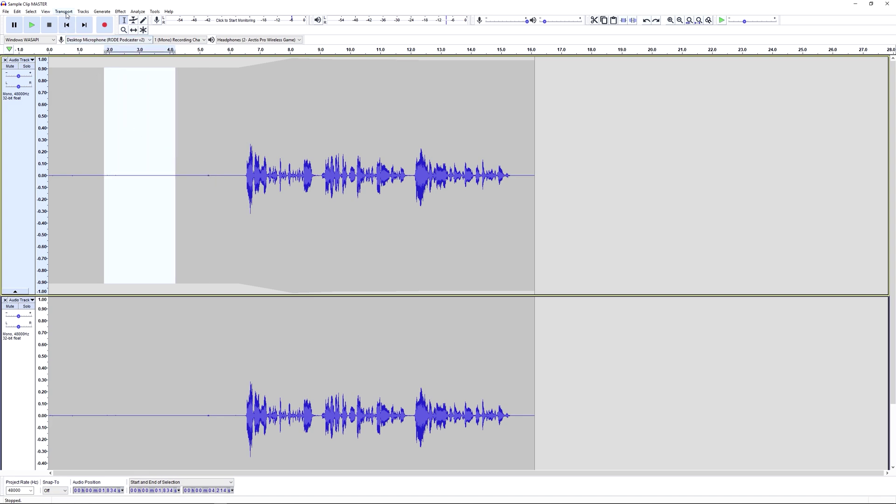
pyautogui.click(100, 12)
pyautogui.click(125, 51)
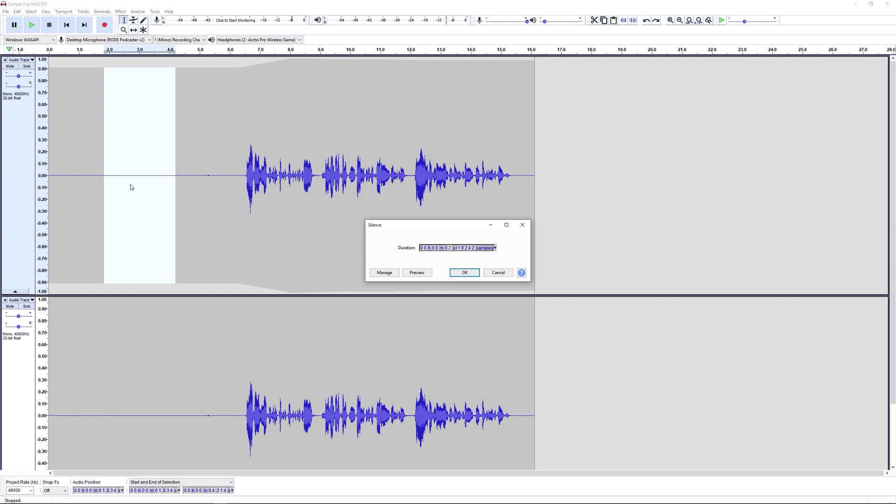
pyautogui.click(465, 273)
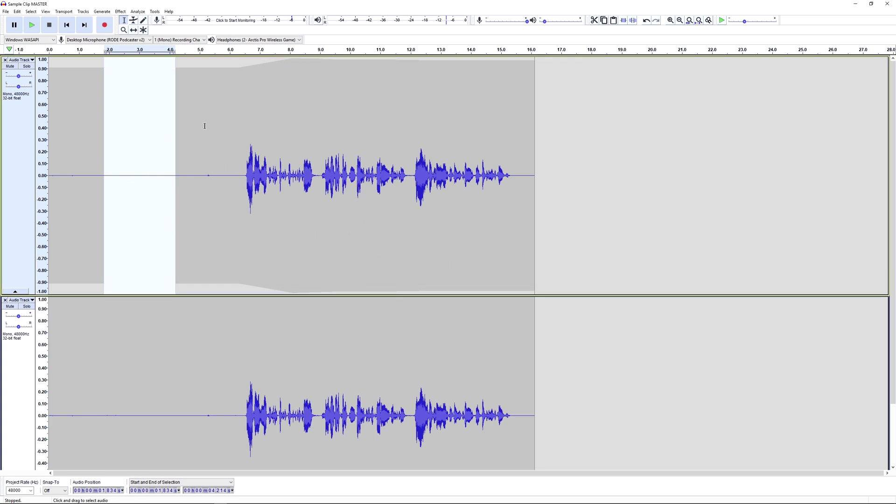
# Insert 2.38 seconds of generated silence at 3.042 s in the top track.
pyautogui.click(158, 122)
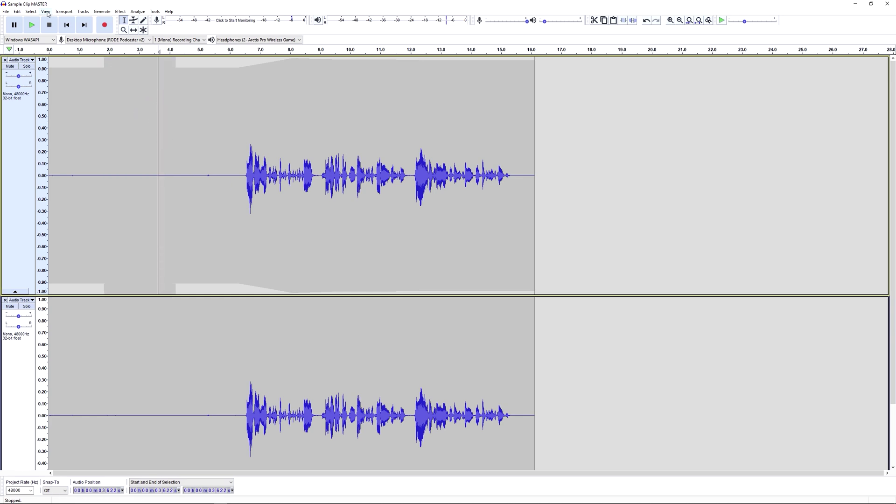
pyautogui.click(140, 116)
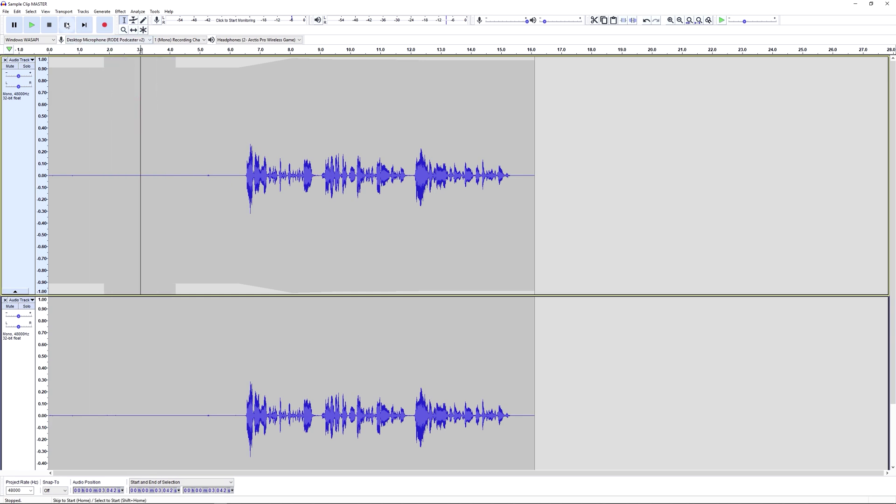
pyautogui.click(97, 11)
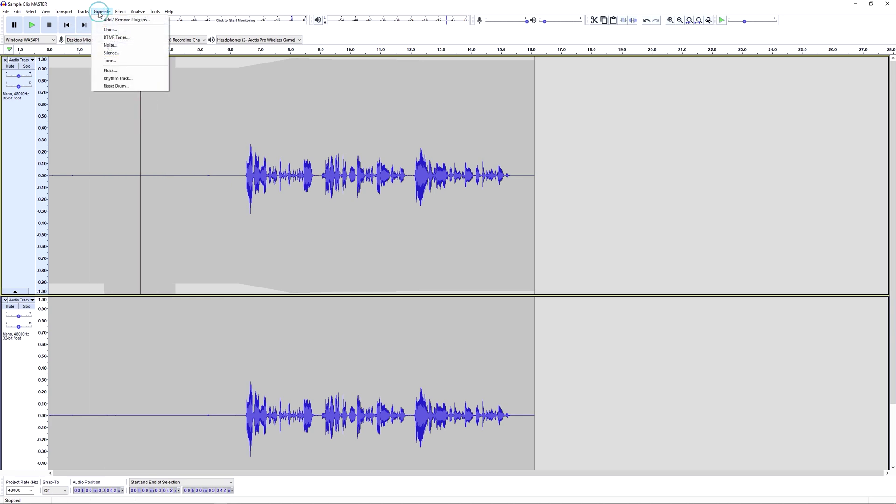
pyautogui.click(126, 54)
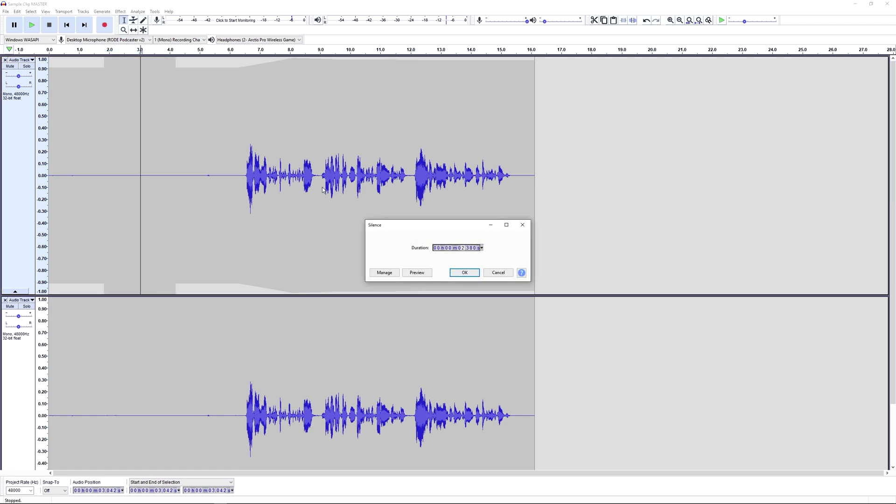
pyautogui.click(465, 272)
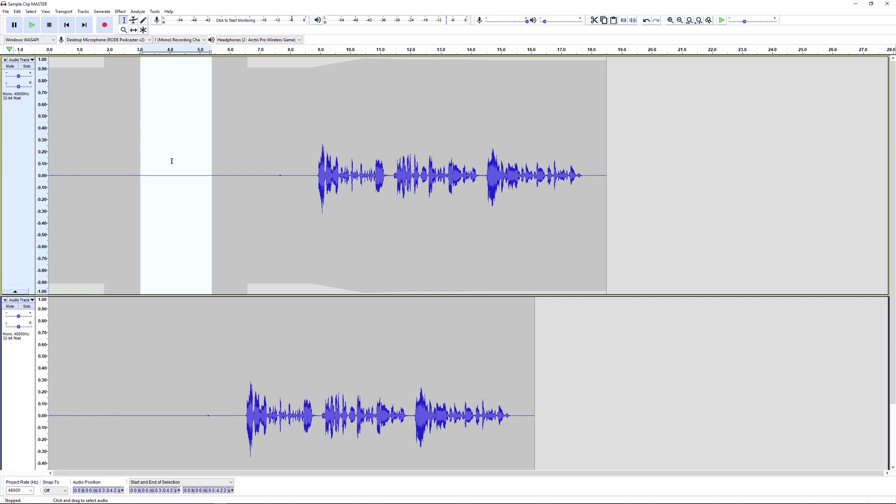
# Place the cursor at the speech onset near 9.067 s and zoom in to individual samples.
pyautogui.click(322, 159)
pyautogui.scroll(-1, 318, 160)
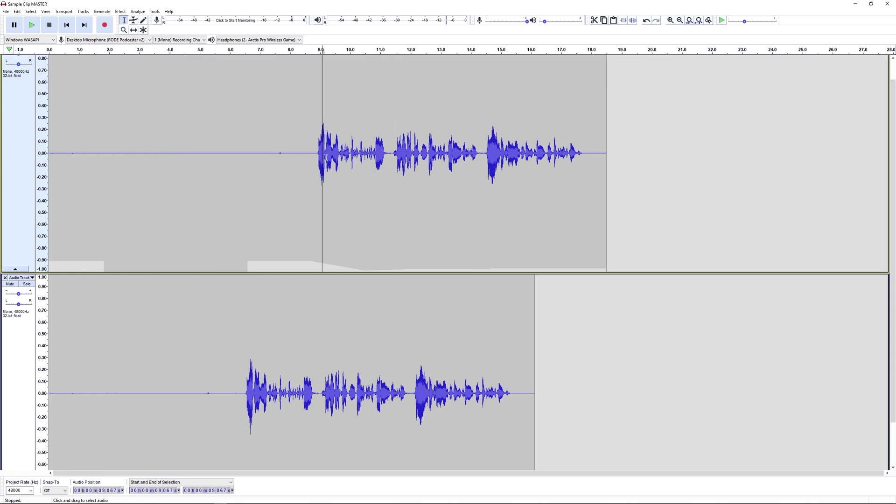
pyautogui.hotkey('ctrl', '1')
pyautogui.hotkey('ctrl', '1')
pyautogui.hotkey('ctrl', '1')
pyautogui.hotkey('ctrl', '1')
pyautogui.hotkey('ctrl', '1')
pyautogui.hotkey('ctrl', '1')
pyautogui.hotkey('ctrl', '1')
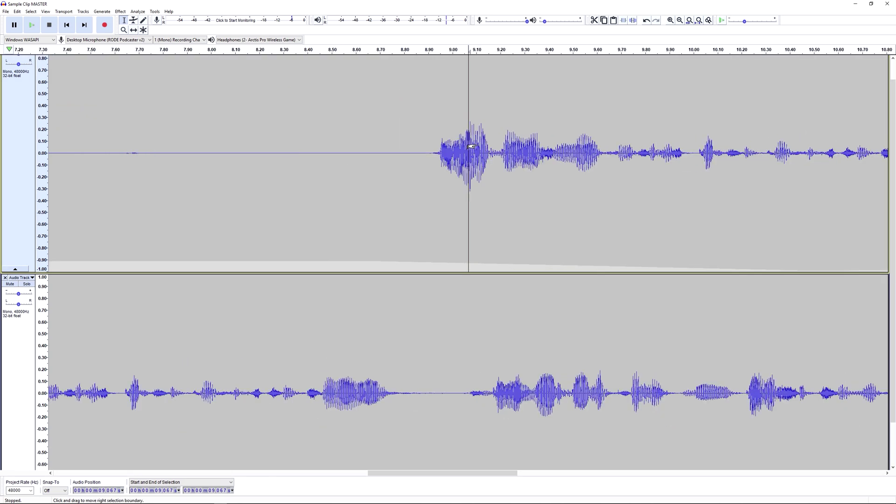
pyautogui.hotkey('ctrl', '1')
pyautogui.hotkey('ctrl', '1')
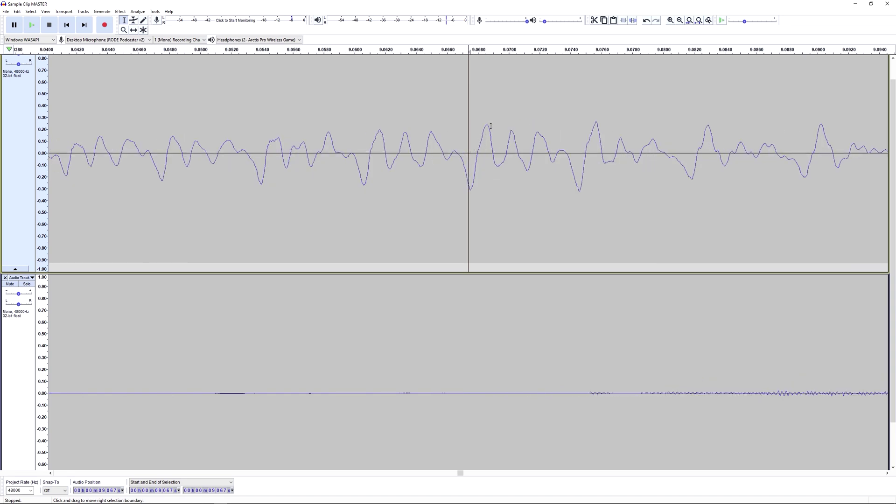
pyautogui.click(486, 122)
pyautogui.scroll(1, 486, 136)
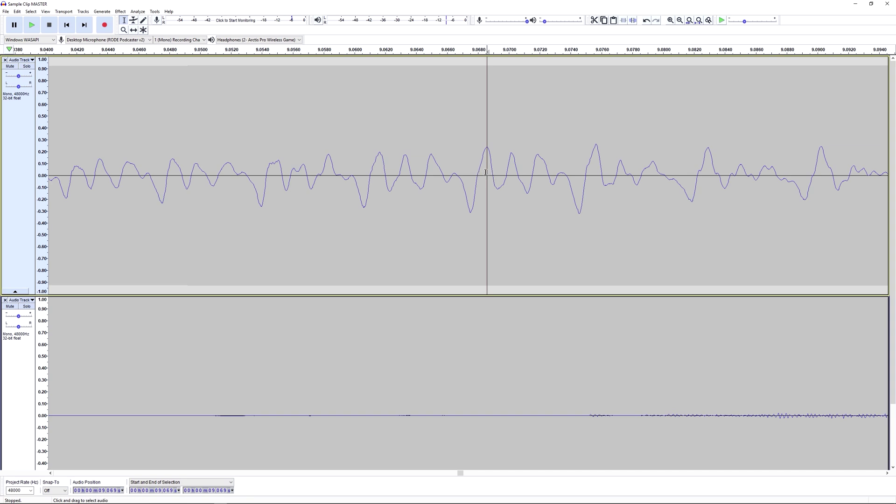
pyautogui.scroll(3, 484, 151)
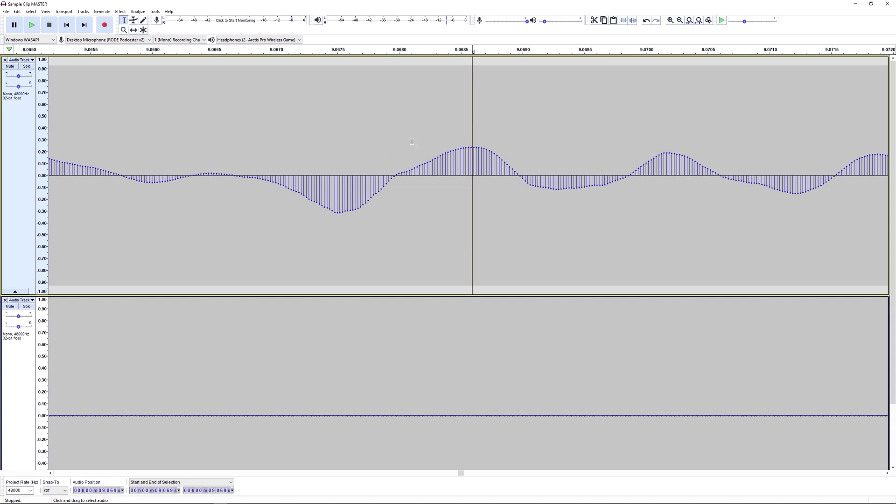
# Snap the cursor to the 9.068 s zero crossing and extend the selection to a later zero crossing near 9.072 s.
pyautogui.click(454, 121)
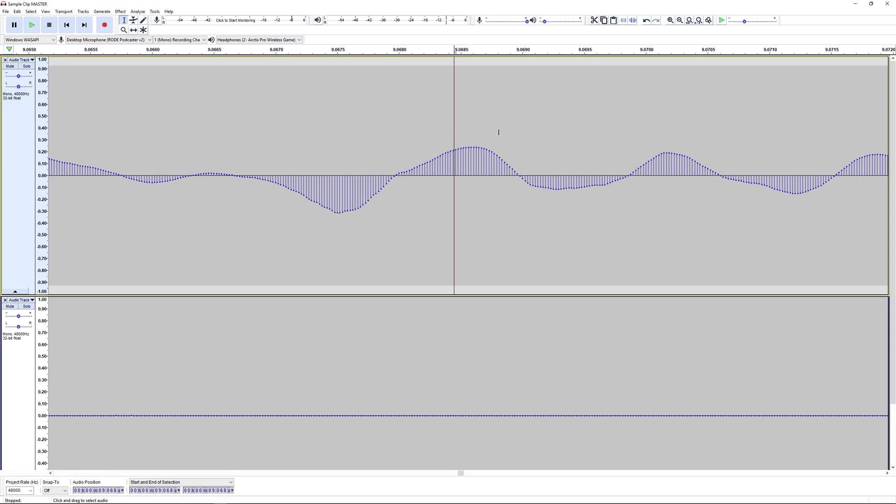
pyautogui.press('z')
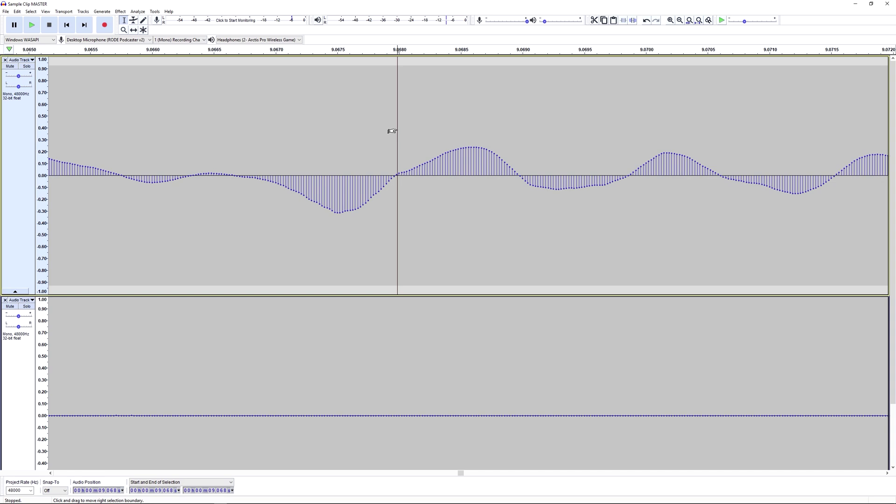
pyautogui.moveTo(391, 128); pyautogui.dragTo(514, 136)
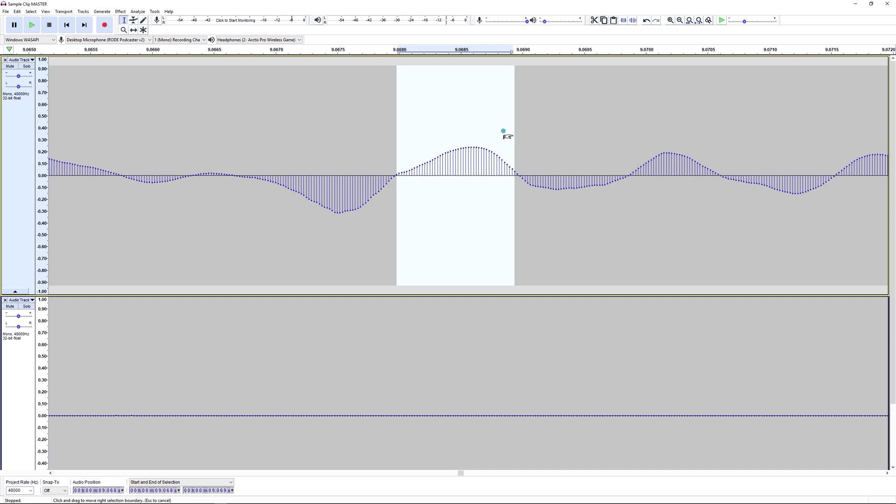
pyautogui.moveTo(505, 134); pyautogui.dragTo(506, 136)
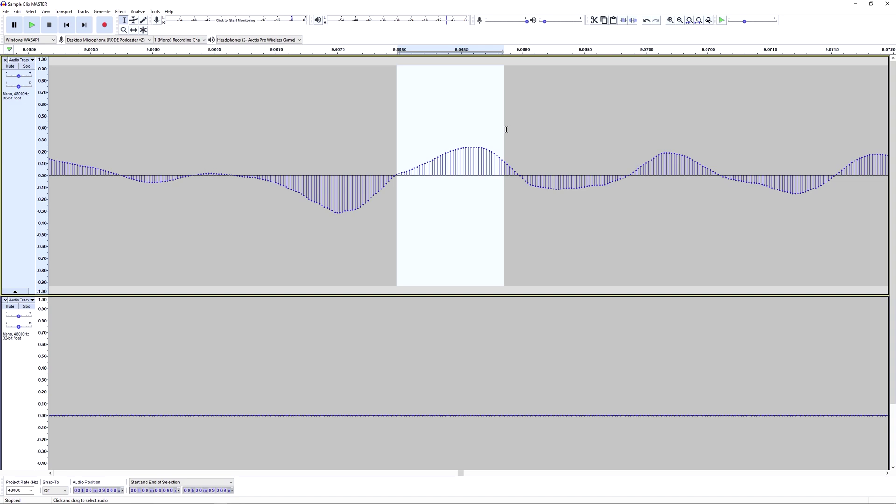
pyautogui.moveTo(504, 130); pyautogui.dragTo(630, 126)
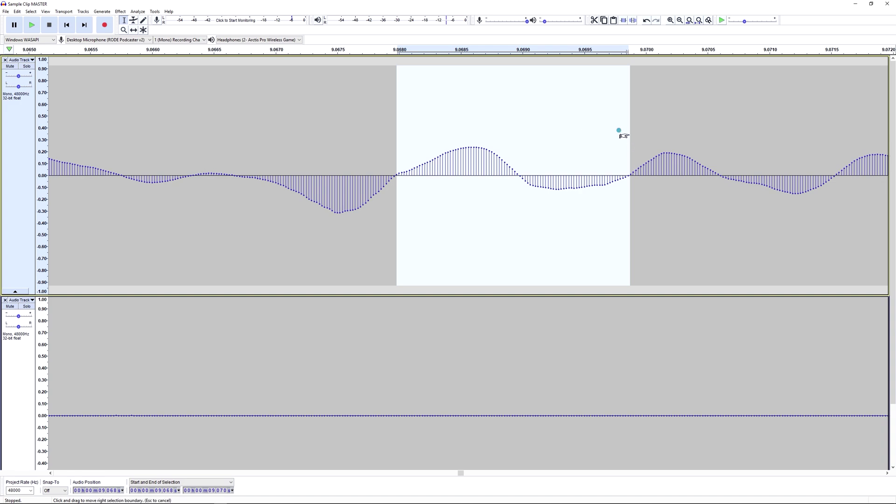
pyautogui.moveTo(620, 132)
pyautogui.mouseDown()
pyautogui.moveTo(570, 136)
pyautogui.moveTo(578, 136)
pyautogui.mouseUp()
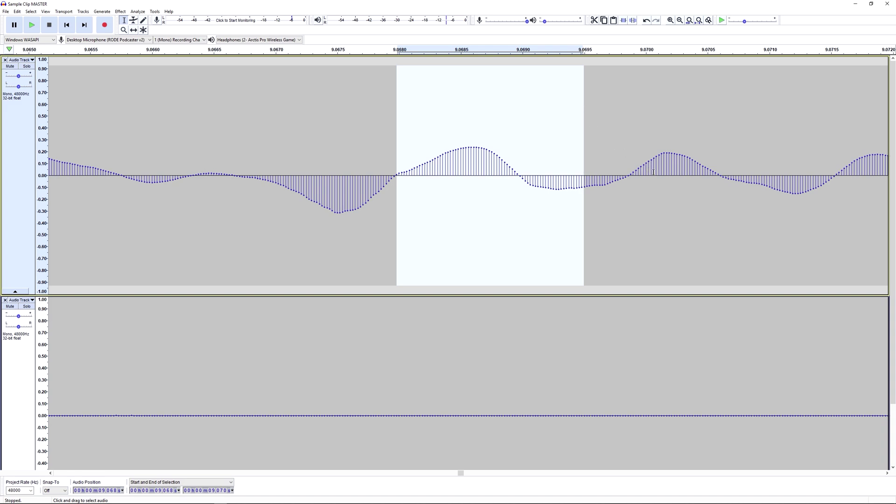
pyautogui.keyDown('shift'); pyautogui.click(630, 175); pyautogui.keyUp('shift')
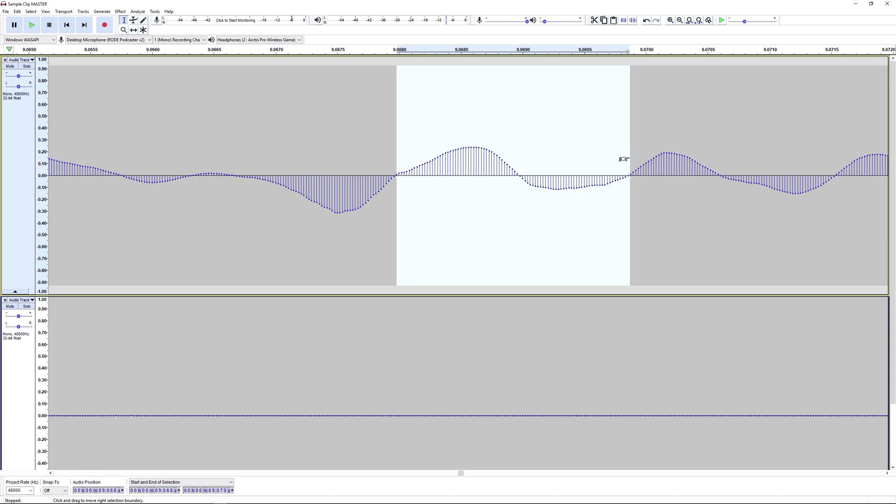
pyautogui.moveTo(624, 159); pyautogui.dragTo(754, 139)
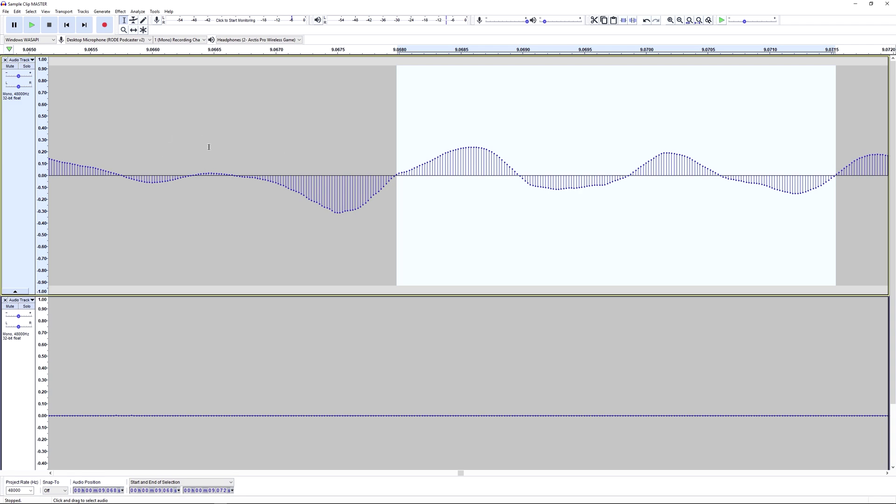
# Select 8.348–10.066 s in the upper track and apply Fade In.
pyautogui.scroll(-12, 213, 148)
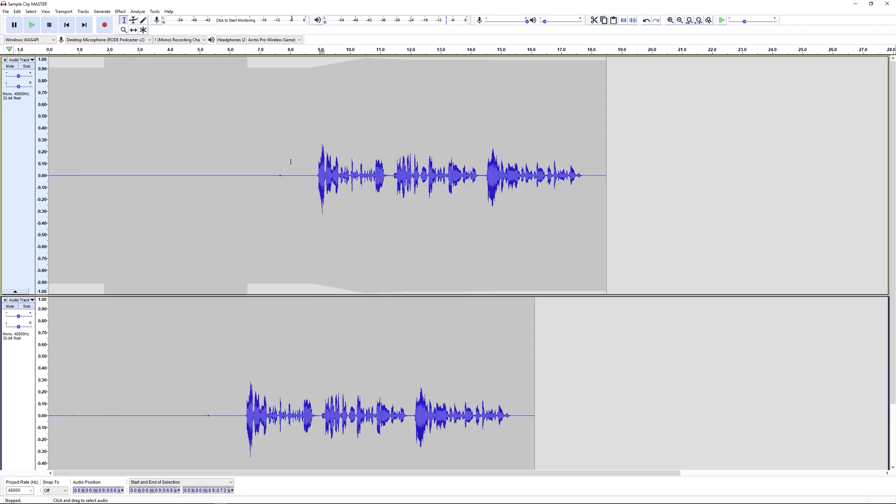
pyautogui.moveTo(300, 161); pyautogui.dragTo(347, 169)
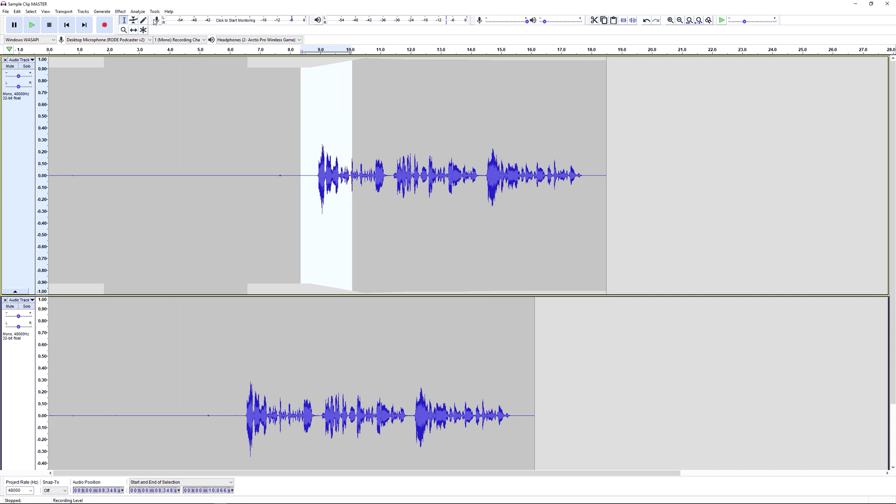
pyautogui.click(119, 12)
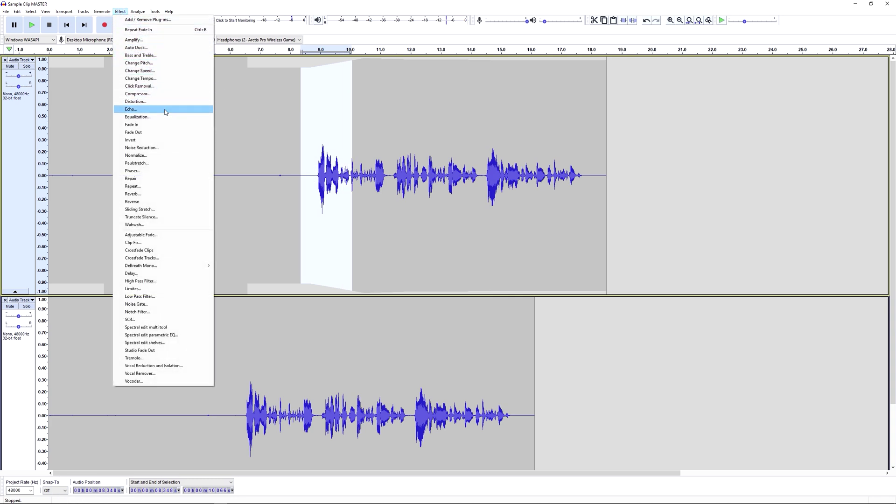
pyautogui.click(155, 125)
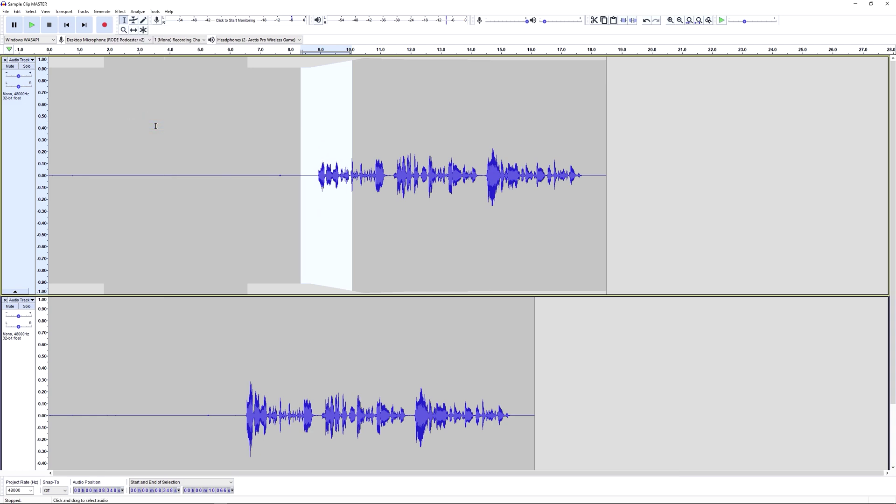
# Apply the fade-in twice more, then open and dismiss the Edit menu.
pyautogui.click(126, 13)
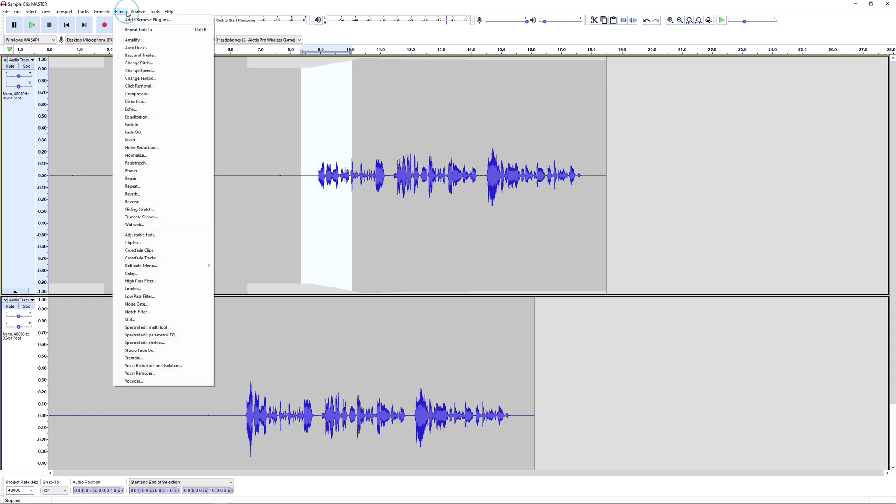
pyautogui.click(155, 124)
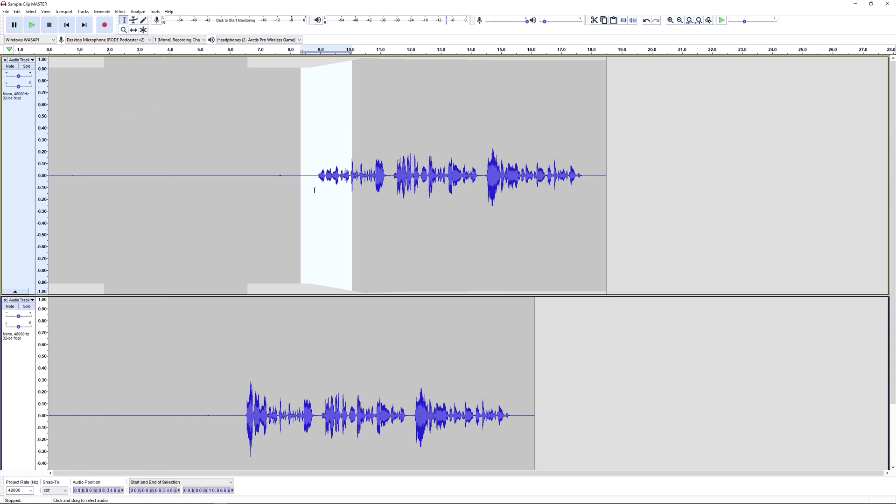
pyautogui.click(120, 12)
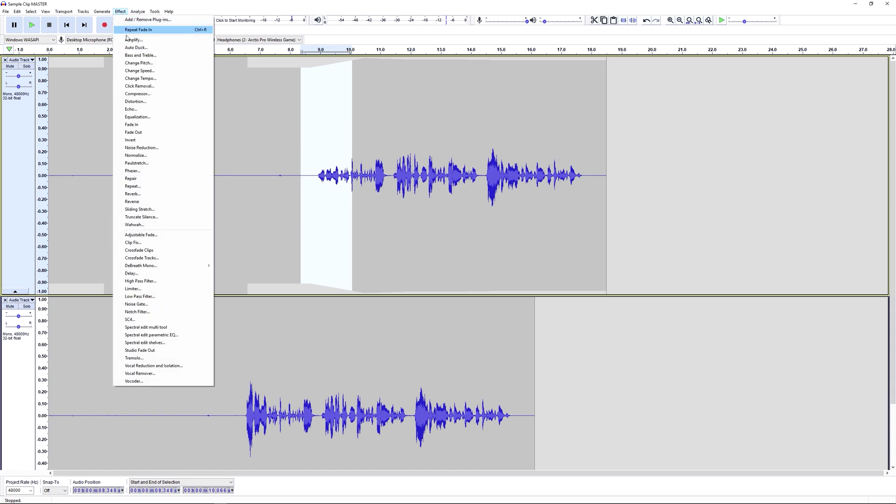
pyautogui.click(147, 124)
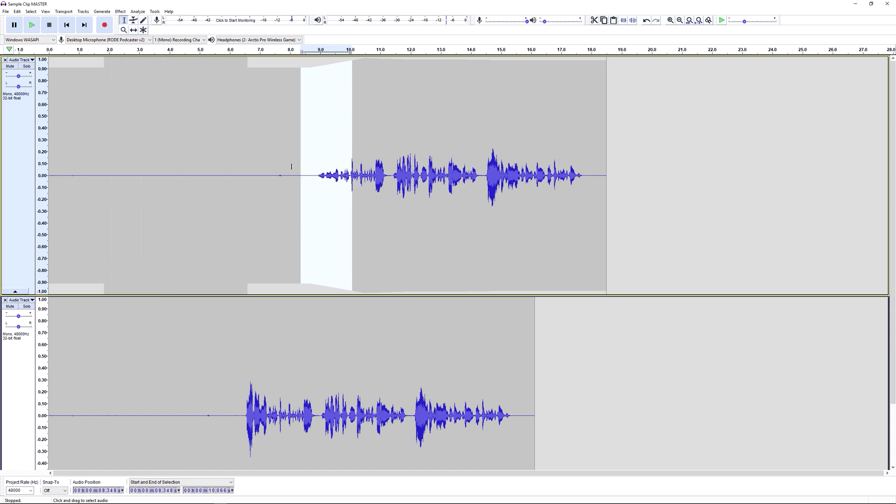
pyautogui.click(17, 12)
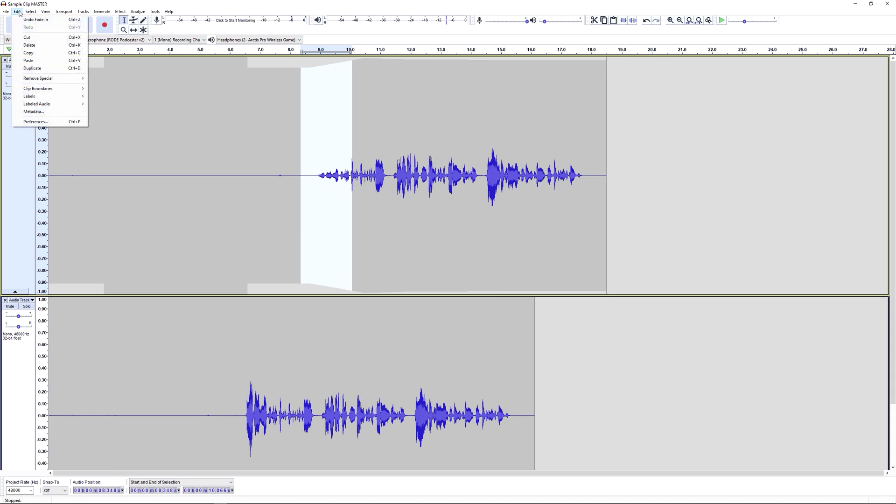
pyautogui.click(229, 4)
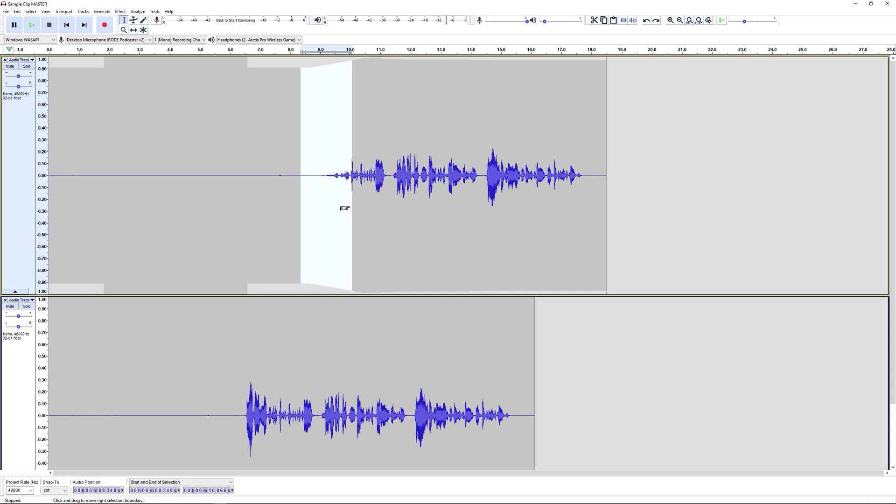
# Undo the fade-ins and place the edit point at 6.699 s where speech starts.
pyautogui.hotkey('ctrl', 'z')
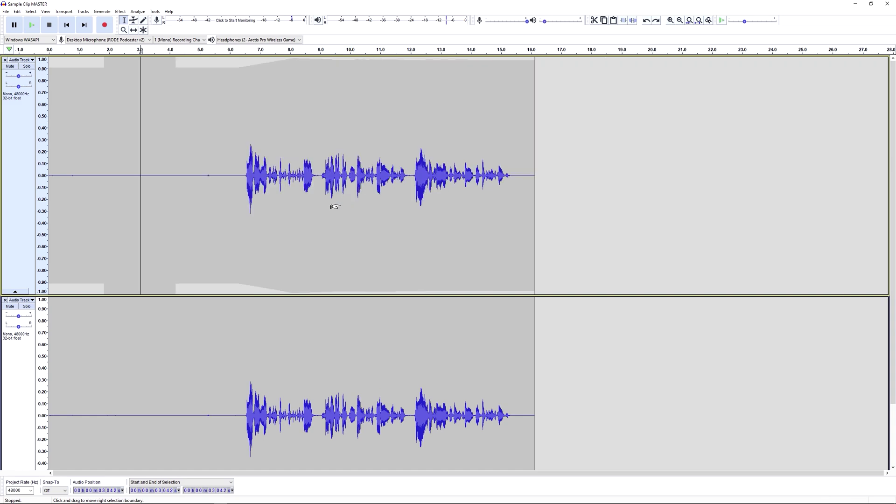
pyautogui.click(241, 160)
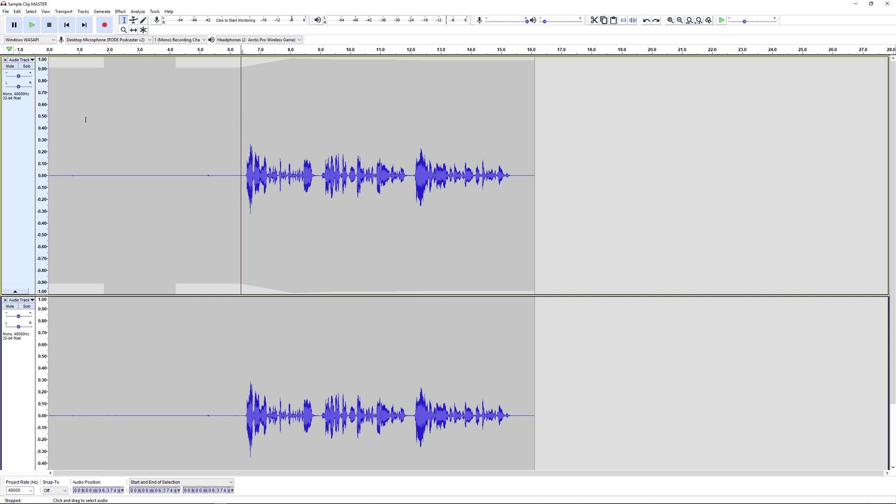
pyautogui.click(250, 134)
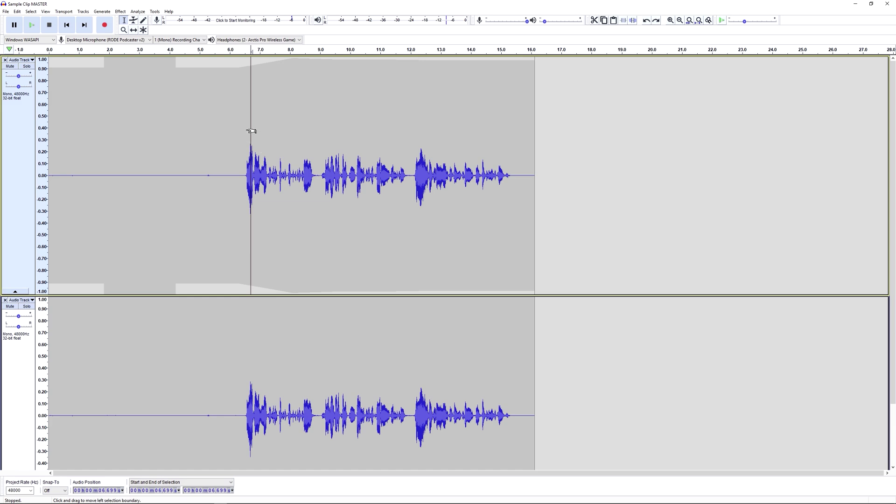
pyautogui.hscroll(5, 241, 133)
pyautogui.keyDown('ctrl'); pyautogui.scroll(-5, 182, 132); pyautogui.keyUp('ctrl')
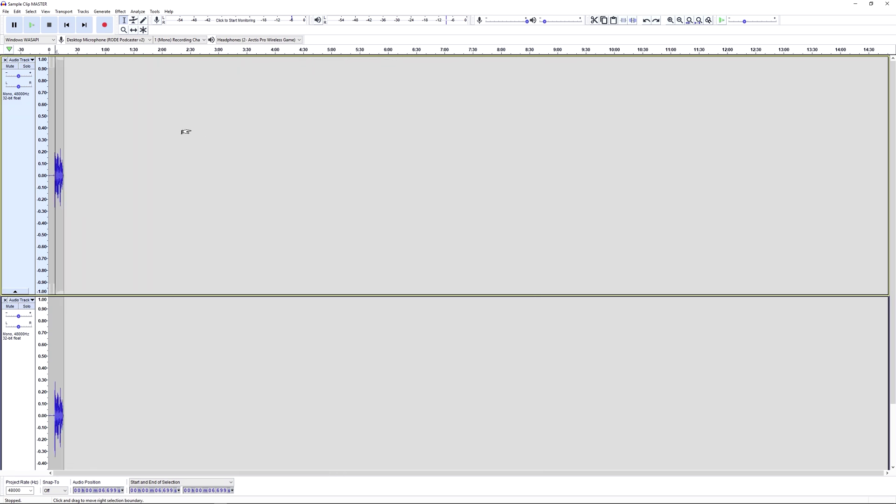
pyautogui.keyDown('ctrl'); pyautogui.scroll(5, 140, 135); pyautogui.keyUp('ctrl')
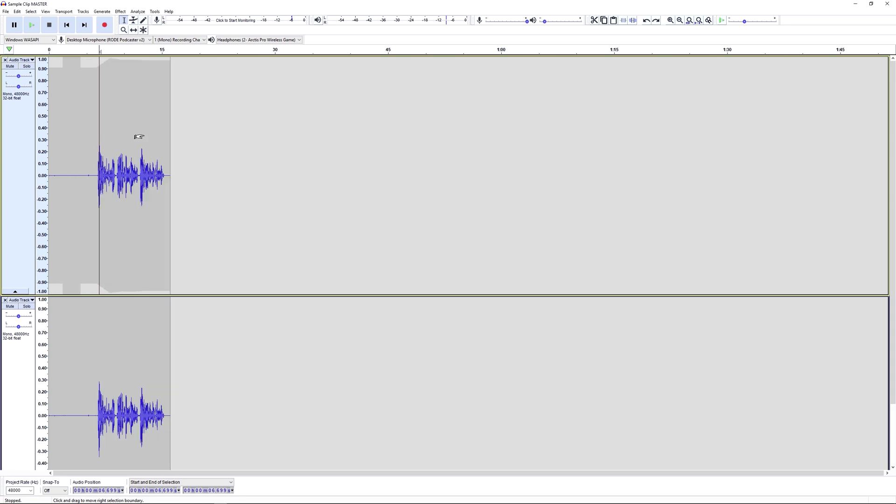
# Zoom in and split the upper clip at 8.992 s in the pause.
pyautogui.hotkey('ctrl', '1')
pyautogui.hotkey('ctrl', '1')
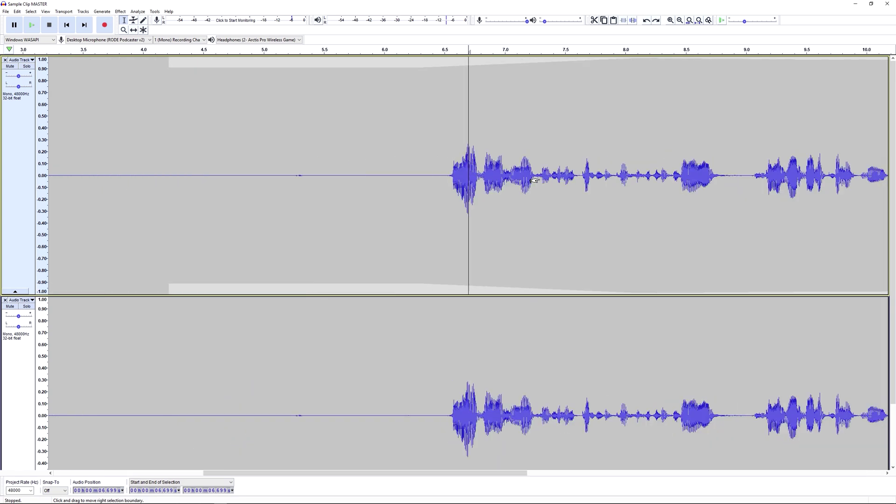
pyautogui.click(745, 153)
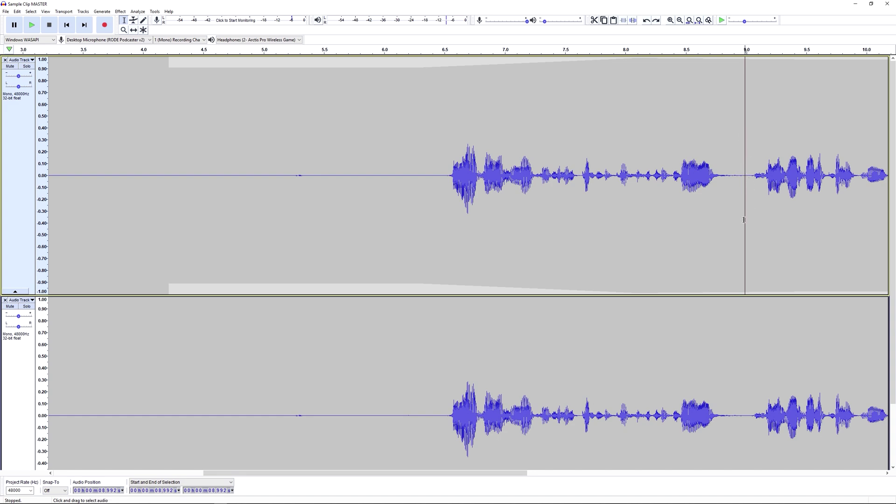
pyautogui.click(741, 152)
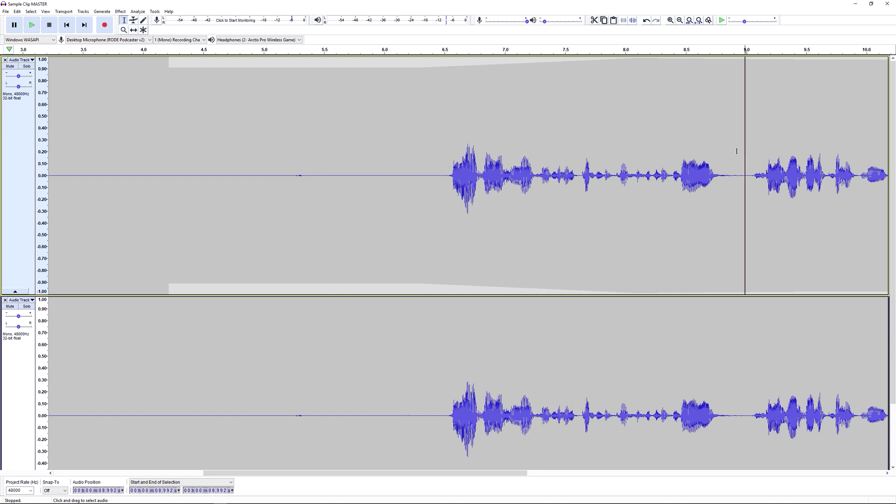
pyautogui.click(706, 140)
pyautogui.keyDown('ctrl'); pyautogui.scroll(-2, 723, 126); pyautogui.keyUp('ctrl')
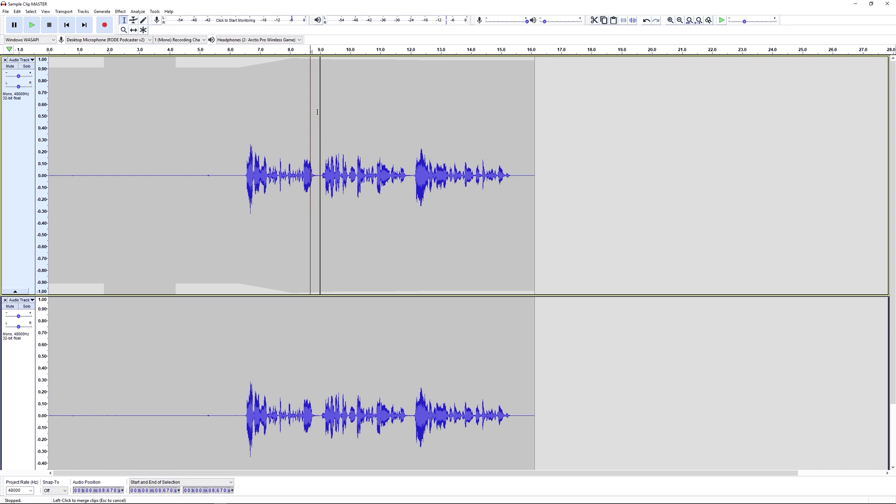
pyautogui.click(253, 100)
pyautogui.click(388, 107)
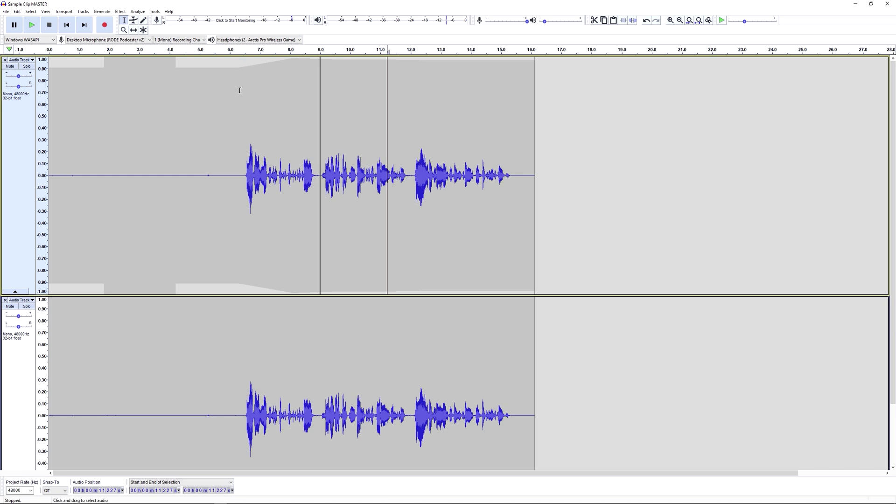
pyautogui.click(133, 30)
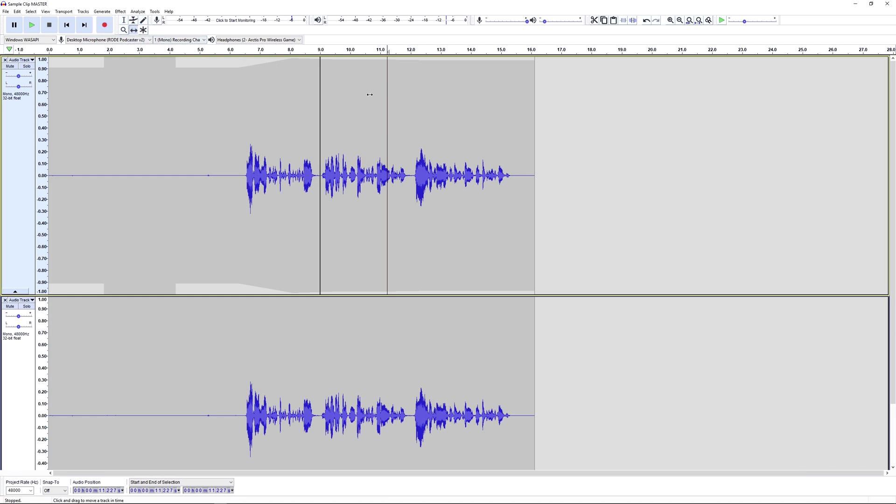
pyautogui.moveTo(383, 94); pyautogui.dragTo(393, 119)
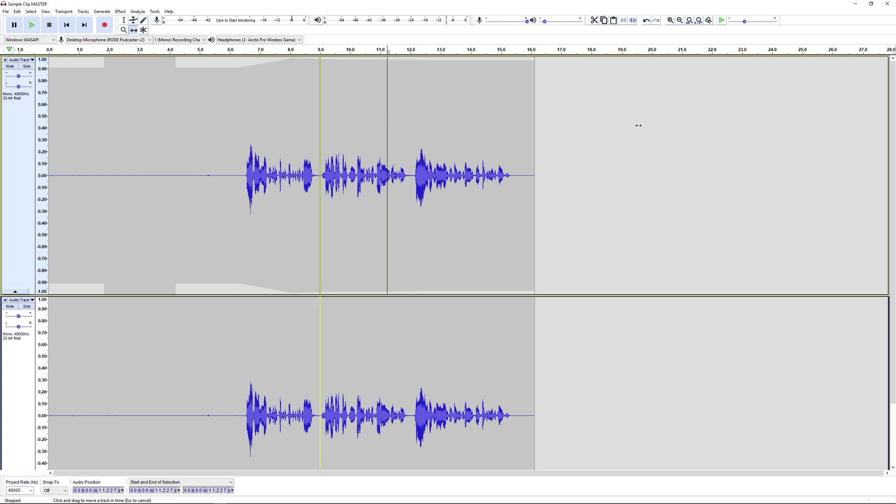
pyautogui.moveTo(638, 125); pyautogui.dragTo(658, 126)
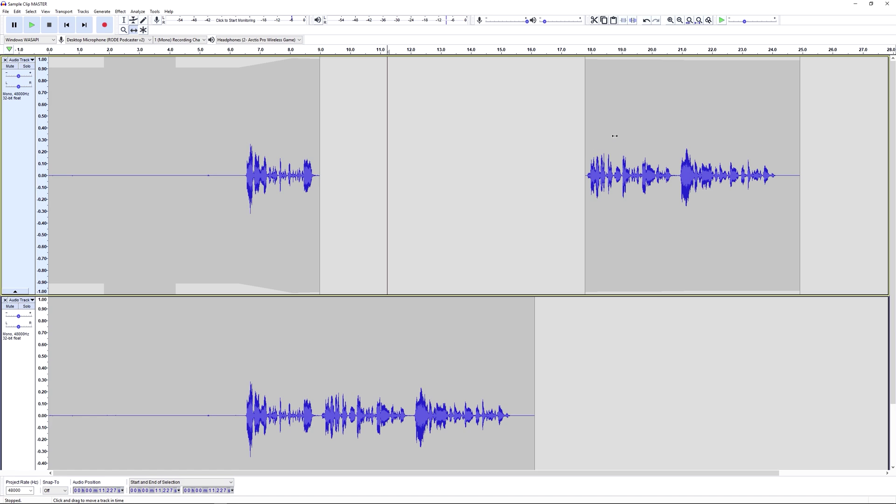
pyautogui.moveTo(621, 120); pyautogui.dragTo(354, 134)
pyautogui.press('F1')
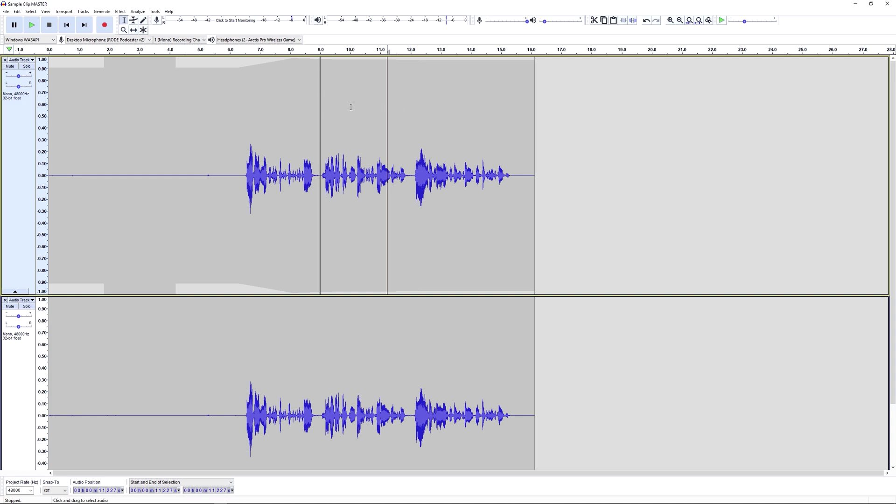
pyautogui.click(351, 107)
pyautogui.moveTo(230, 106); pyautogui.dragTo(408, 114)
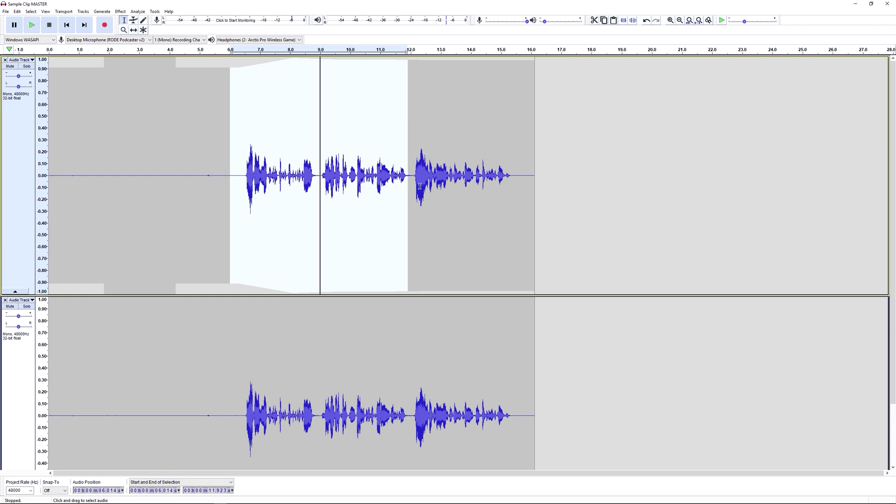
pyautogui.press('space')
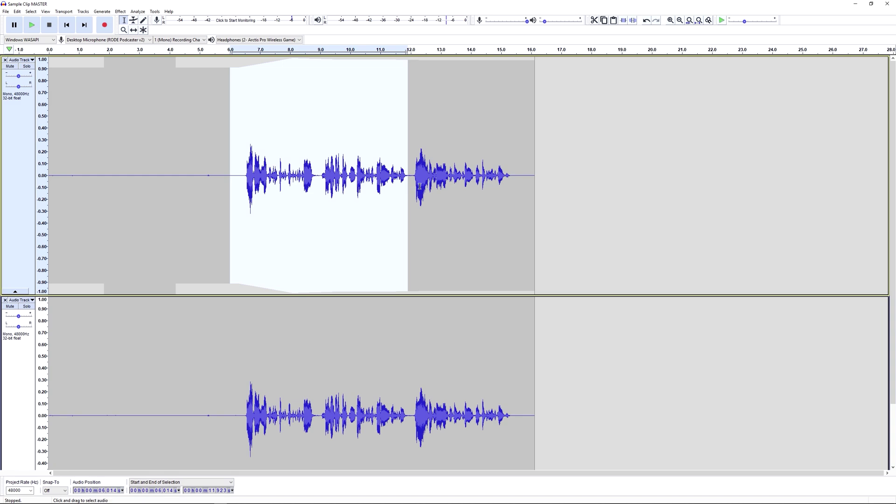
pyautogui.click(333, 119)
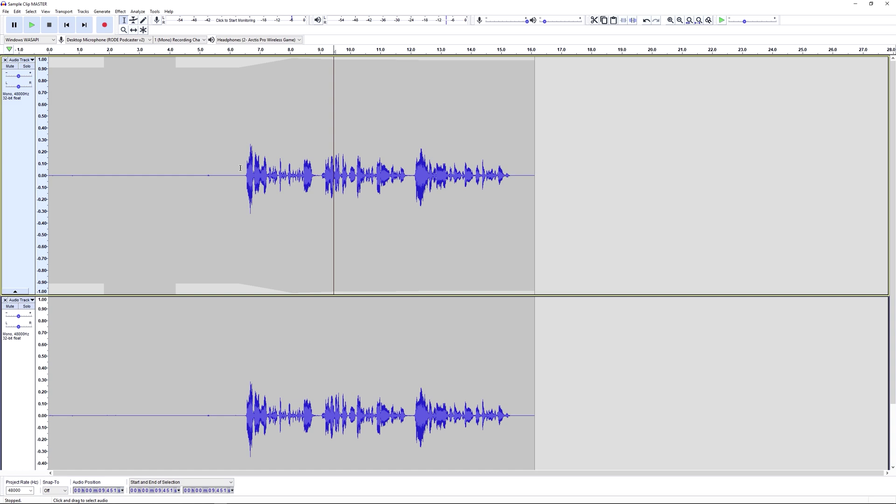
# Drag from 9.009 s to roughly 12.1 s in the upper track, replacing an earlier 4.737–5.480 s selection.
pyautogui.moveTo(192, 167); pyautogui.dragTo(214, 168)
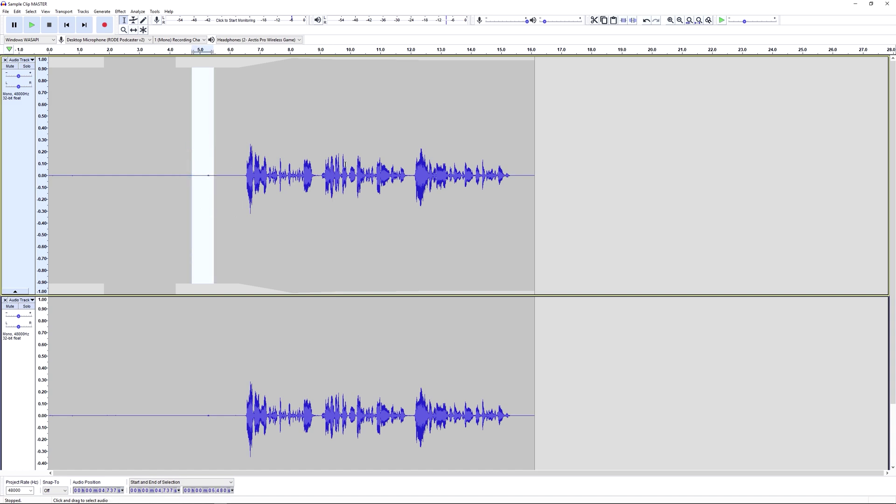
pyautogui.click(321, 158)
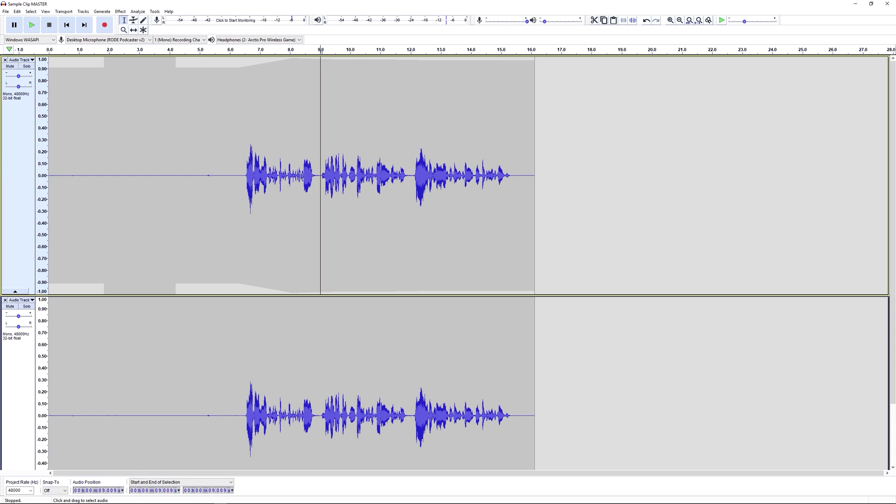
pyautogui.moveTo(321, 174); pyautogui.dragTo(412, 173)
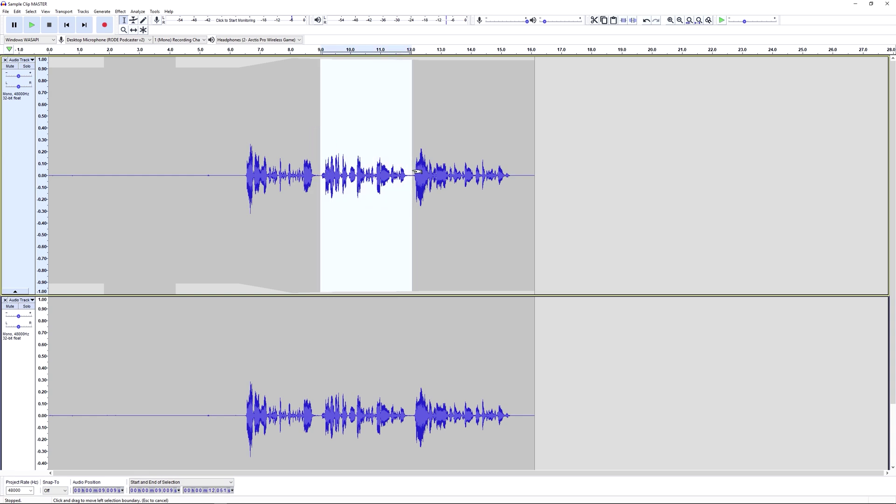